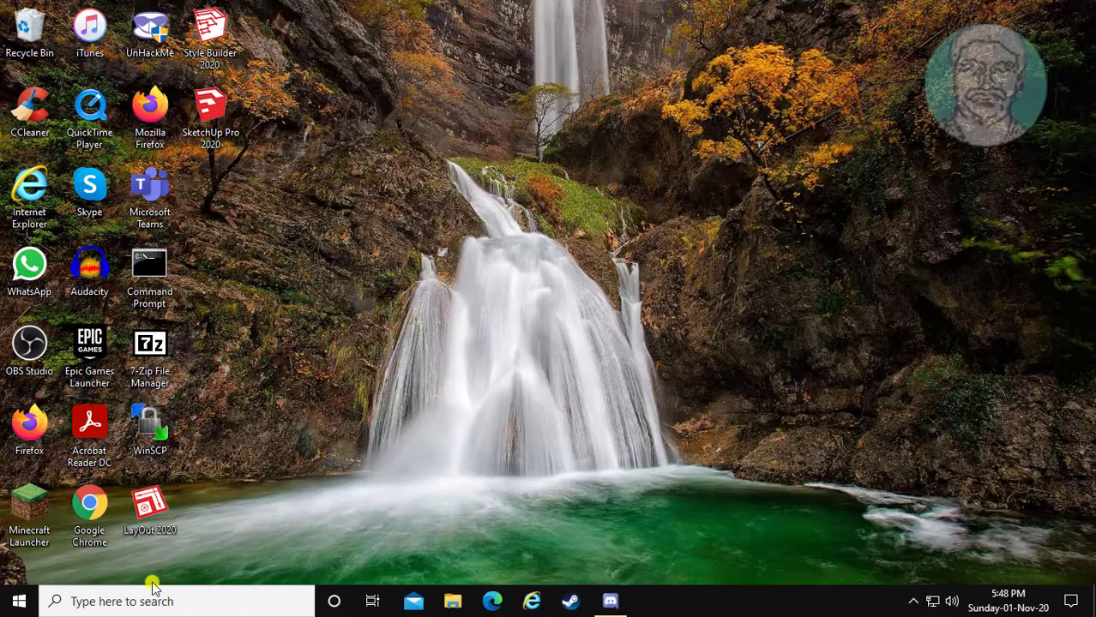
- Search Windows for services.msc and open the Services app
{"action": "left_click", "coordinate": [123, 599]}
{"action": "type", "text": "ser"}
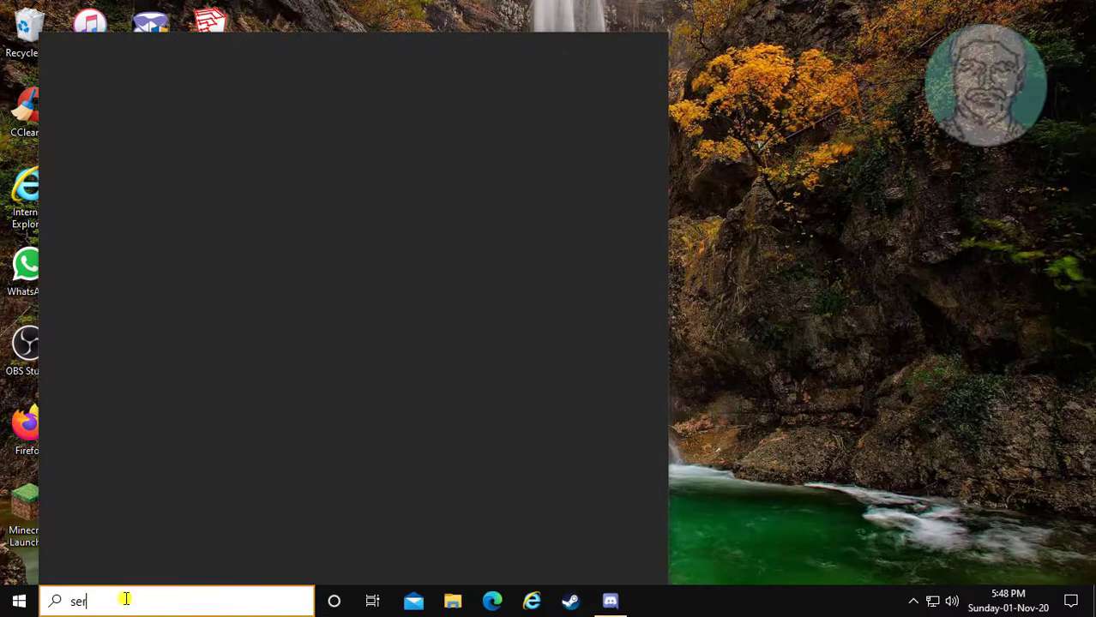
{"action": "type", "text": "vice"}
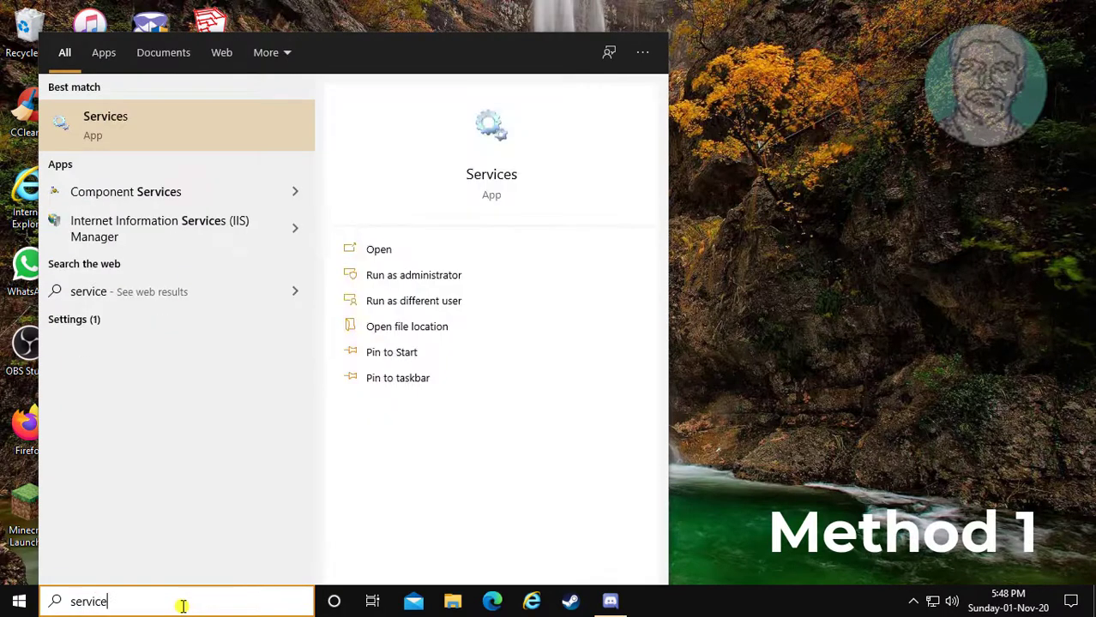
{"action": "type", "text": "s.msc"}
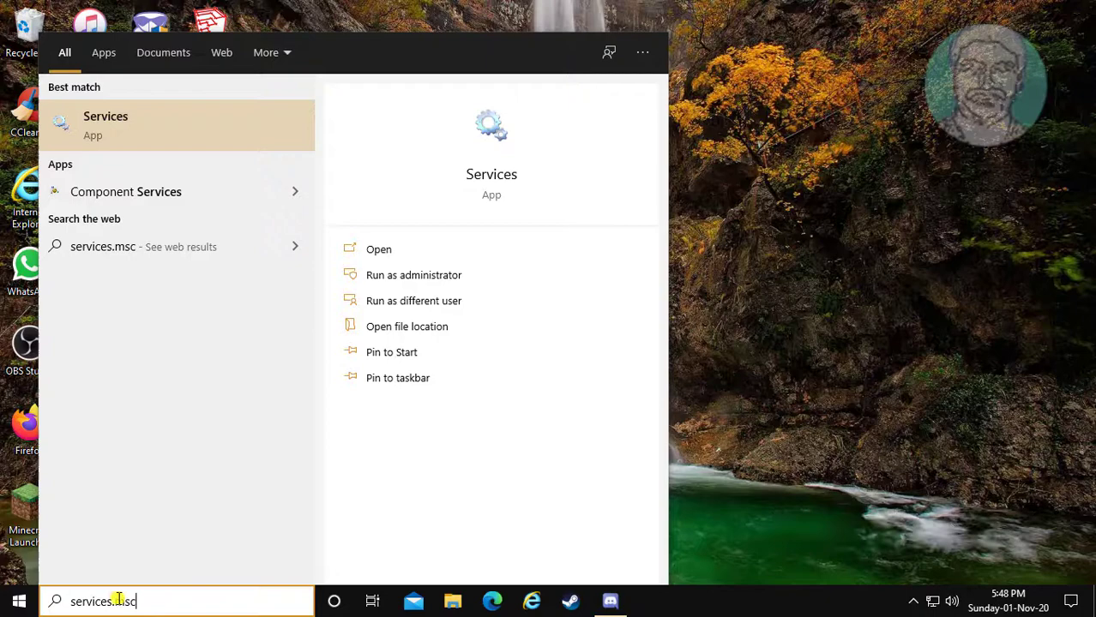
{"action": "left_click", "coordinate": [147, 130]}
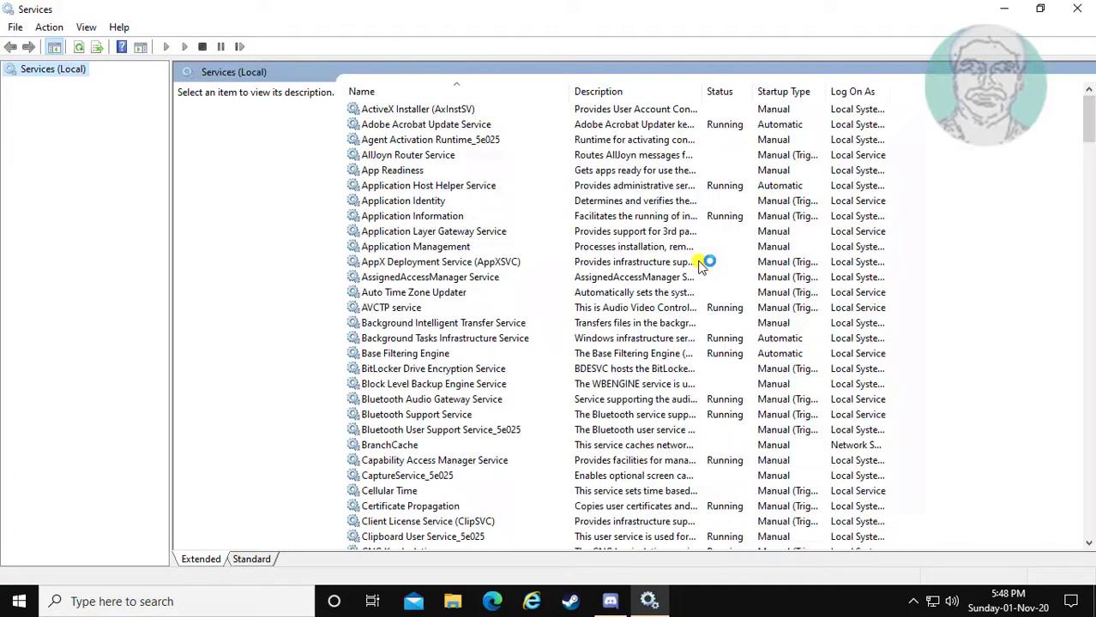
- Find the Internet Connection Sharing (ICS) service in the list and open its properties
{"action": "scroll", "coordinate": [485, 403], "scroll_direction": "down", "scroll_amount": 16}
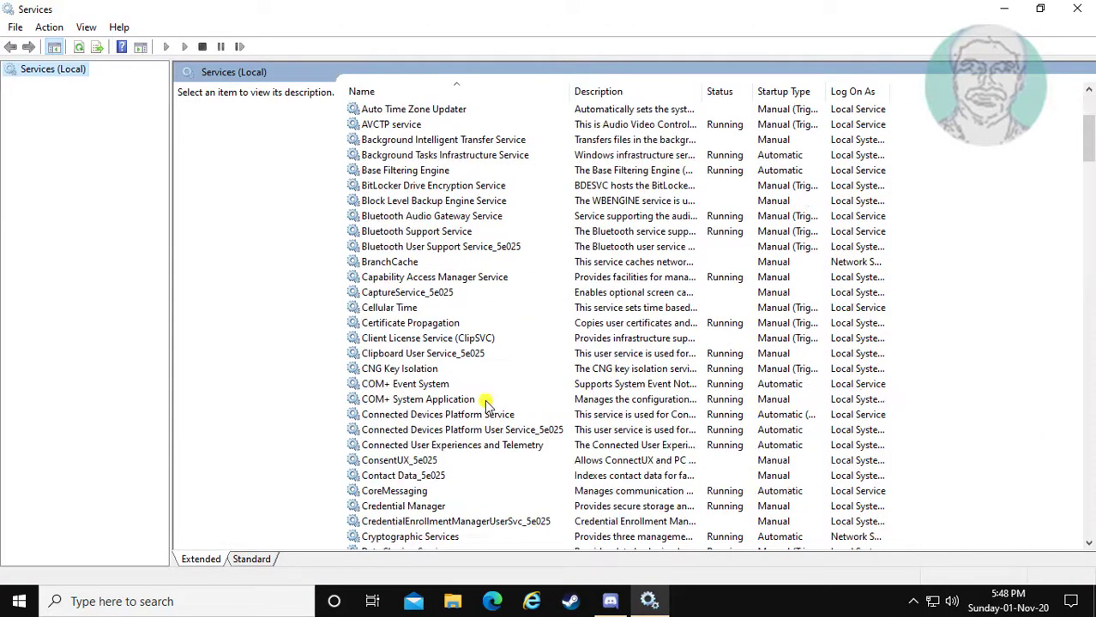
{"action": "scroll", "coordinate": [484, 403], "scroll_direction": "down", "scroll_amount": 4}
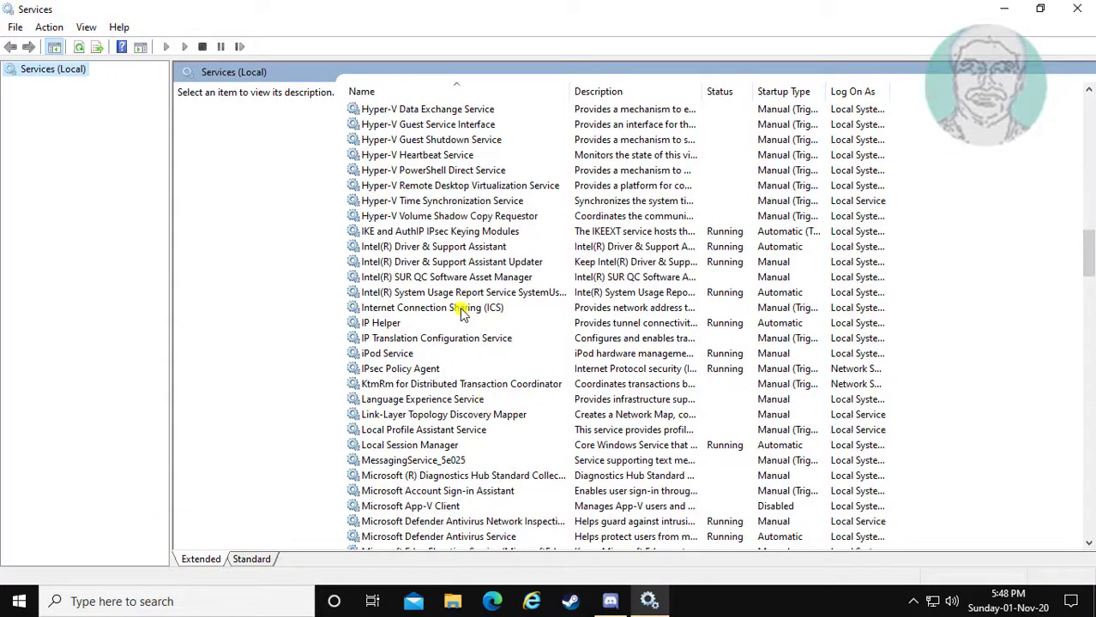
{"action": "left_click", "coordinate": [462, 311]}
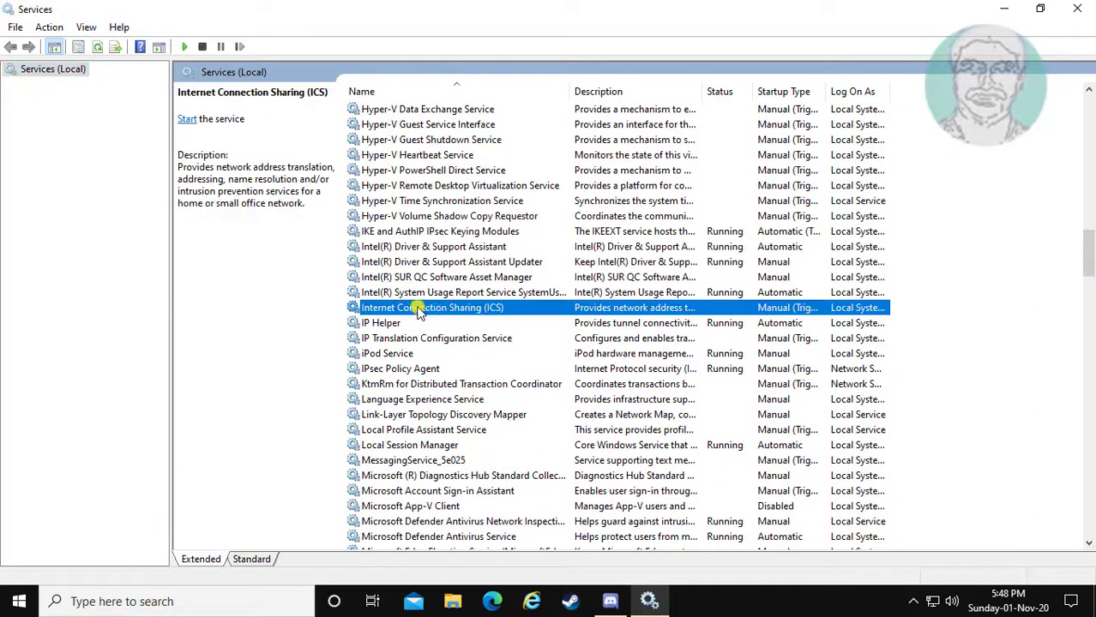
{"action": "double_click", "coordinate": [493, 310]}
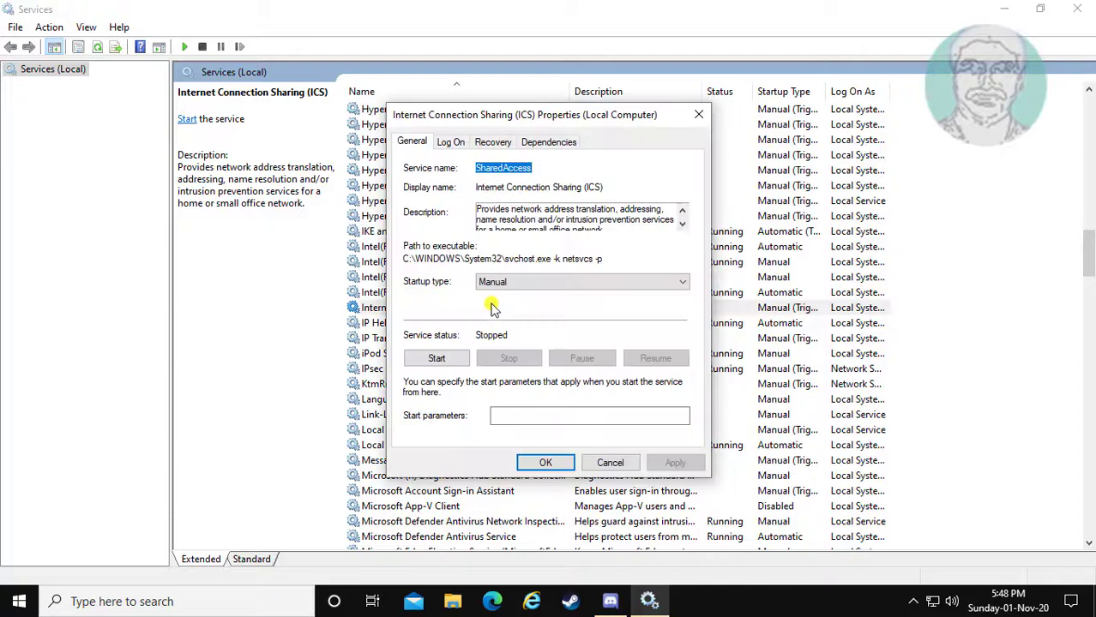
- Set the Internet Connection Sharing startup type to Automatic, start and apply it, closing the properties and Services windows
{"action": "left_click", "coordinate": [657, 281]}
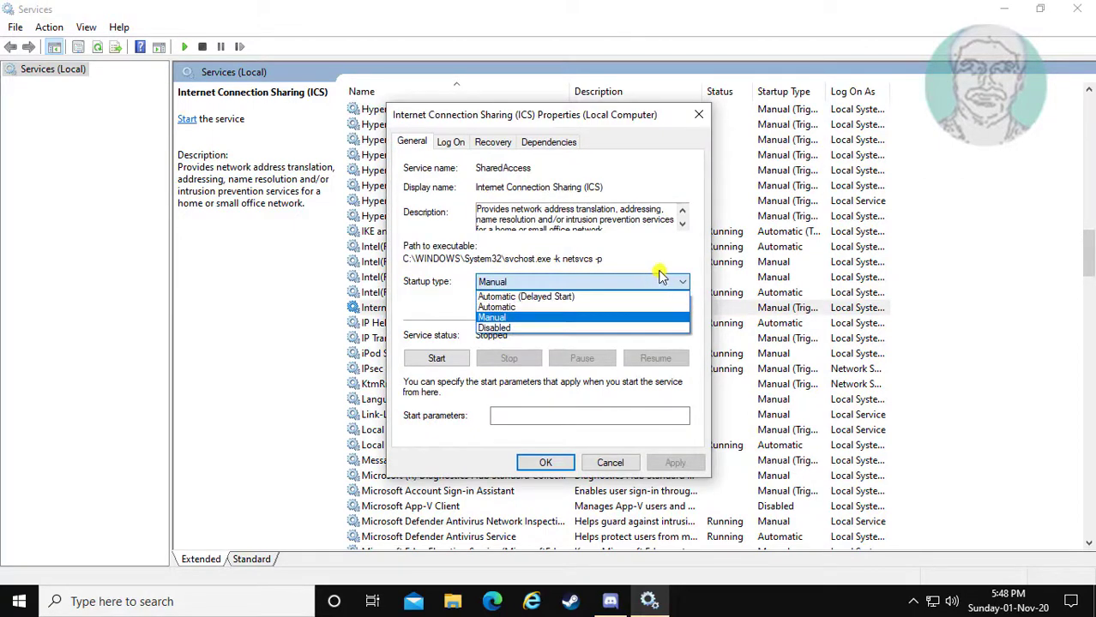
{"action": "left_click", "coordinate": [498, 308]}
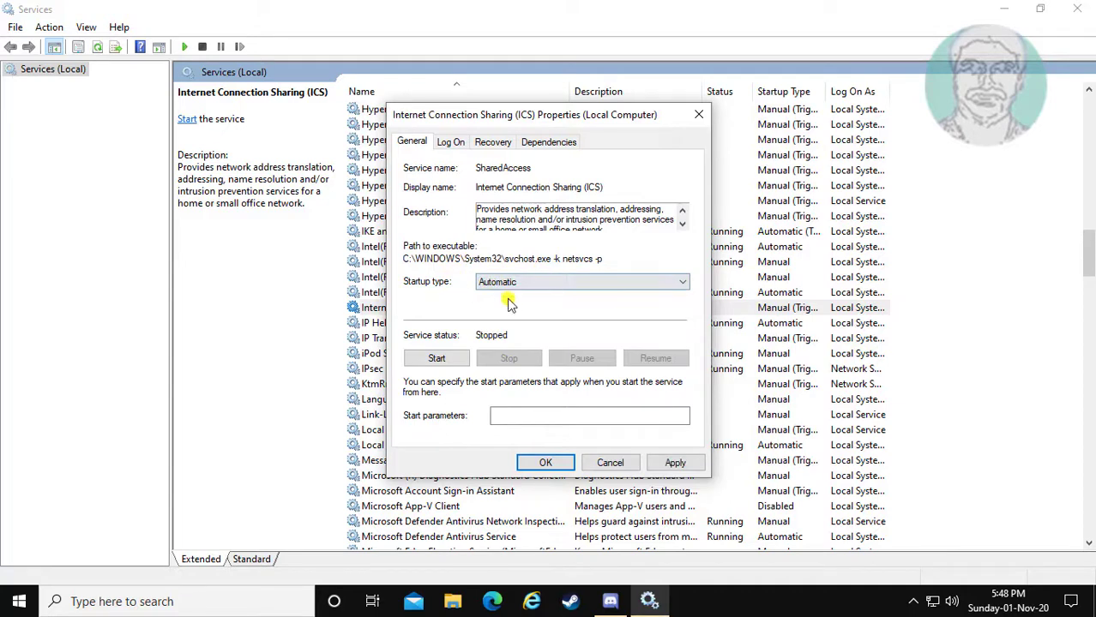
{"action": "left_click", "coordinate": [439, 358]}
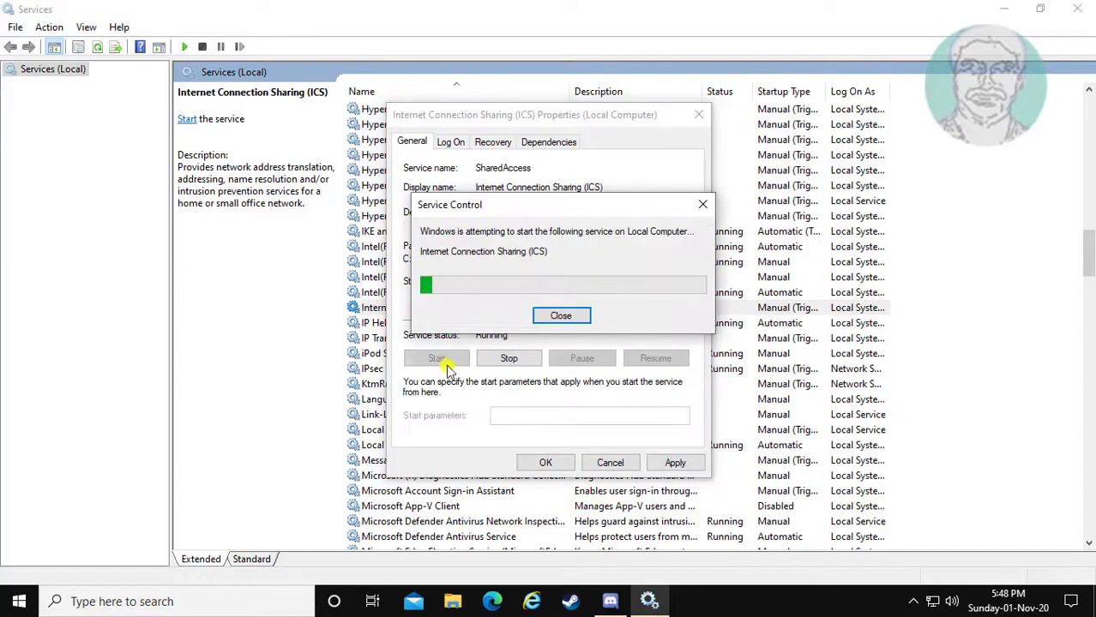
{"action": "left_click", "coordinate": [674, 463]}
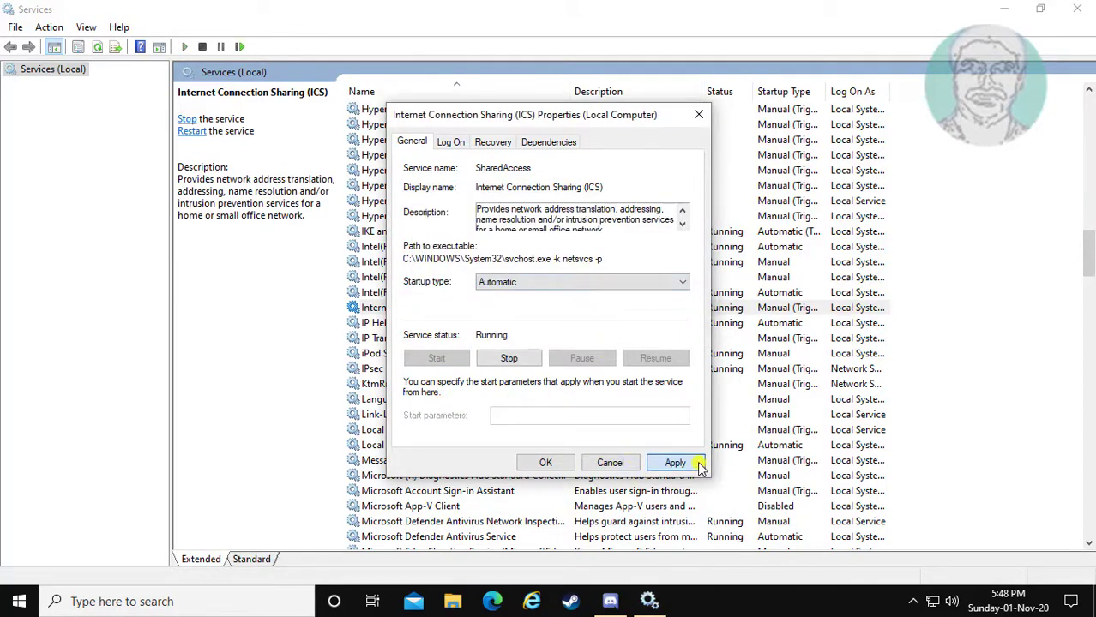
{"action": "left_click", "coordinate": [546, 463]}
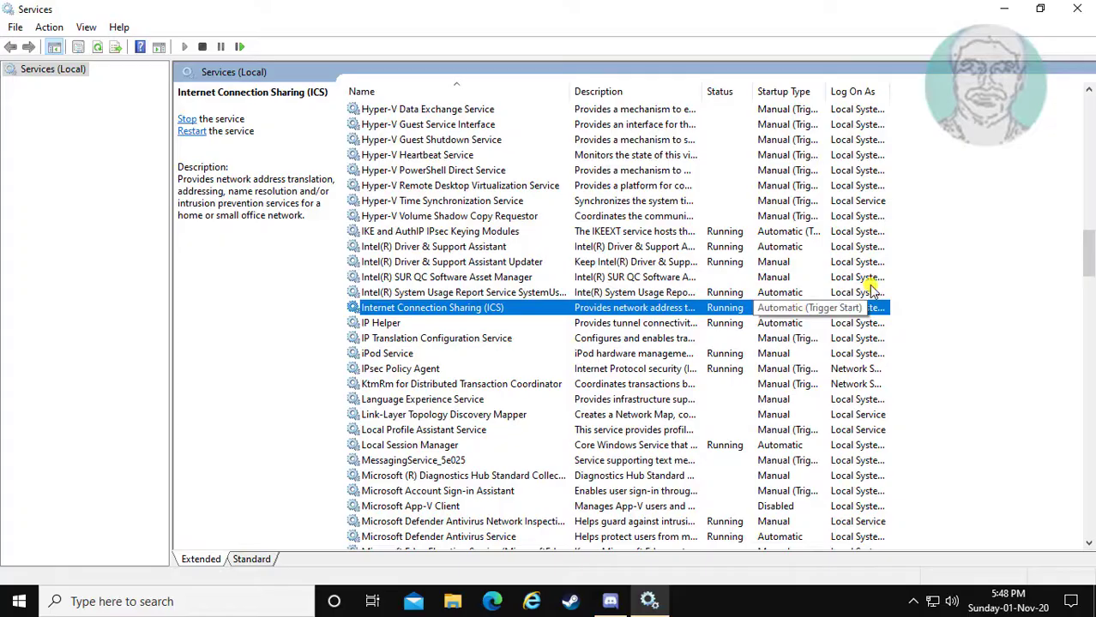
{"action": "left_click", "coordinate": [1077, 9]}
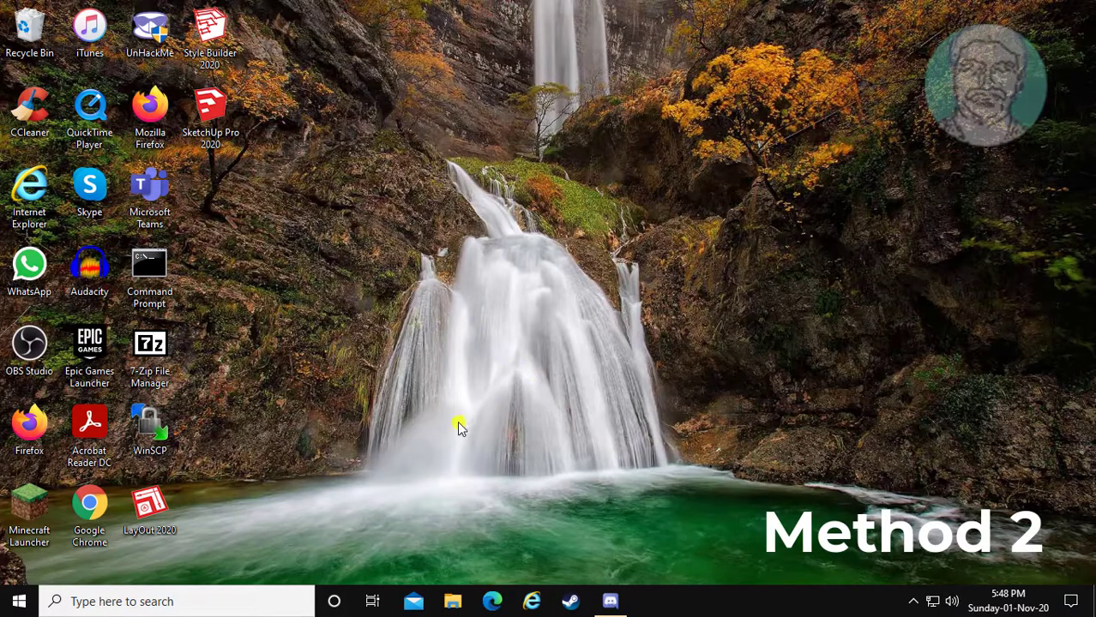
- Search Windows for regedit and run Registry Editor as administrator, allowing it to make changes
{"action": "left_click", "coordinate": [114, 601]}
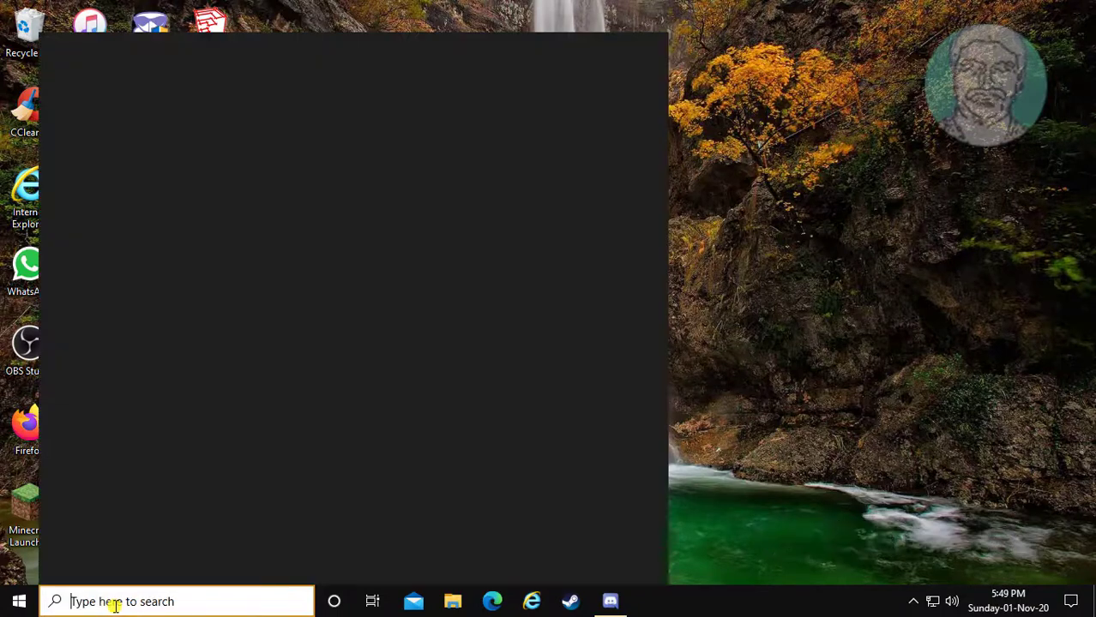
{"action": "type", "text": "regedit"}
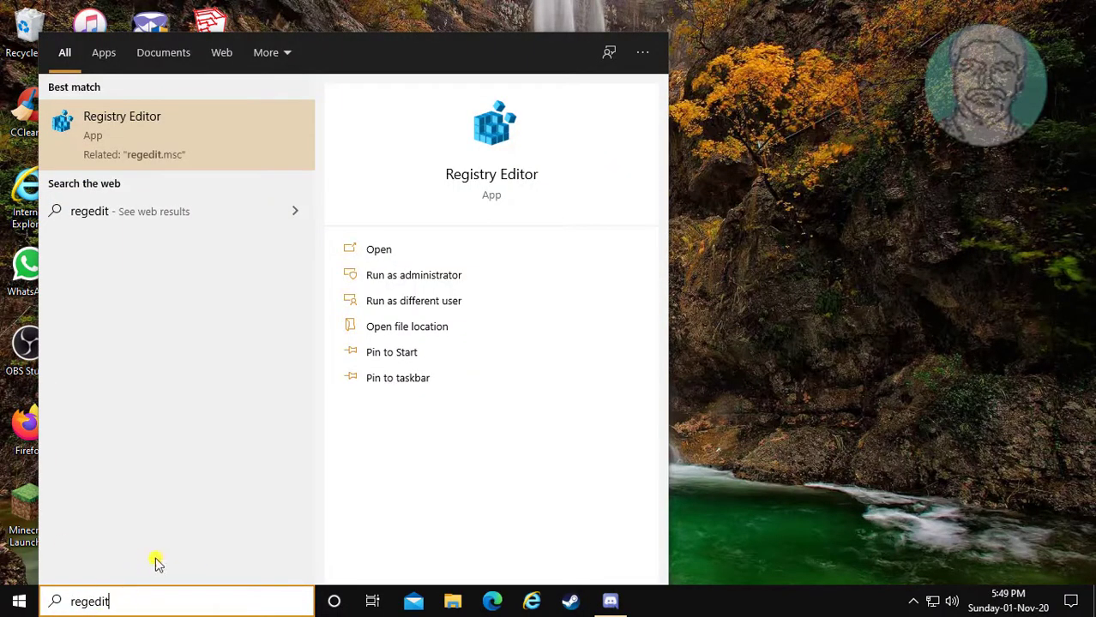
{"action": "right_click", "coordinate": [109, 115]}
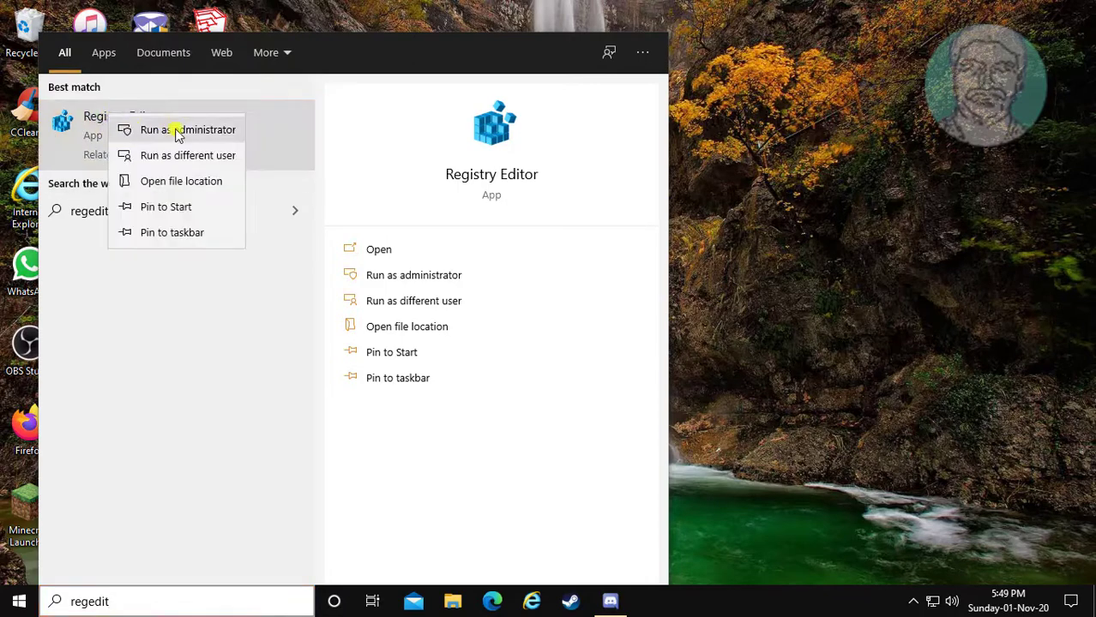
{"action": "left_click", "coordinate": [201, 134]}
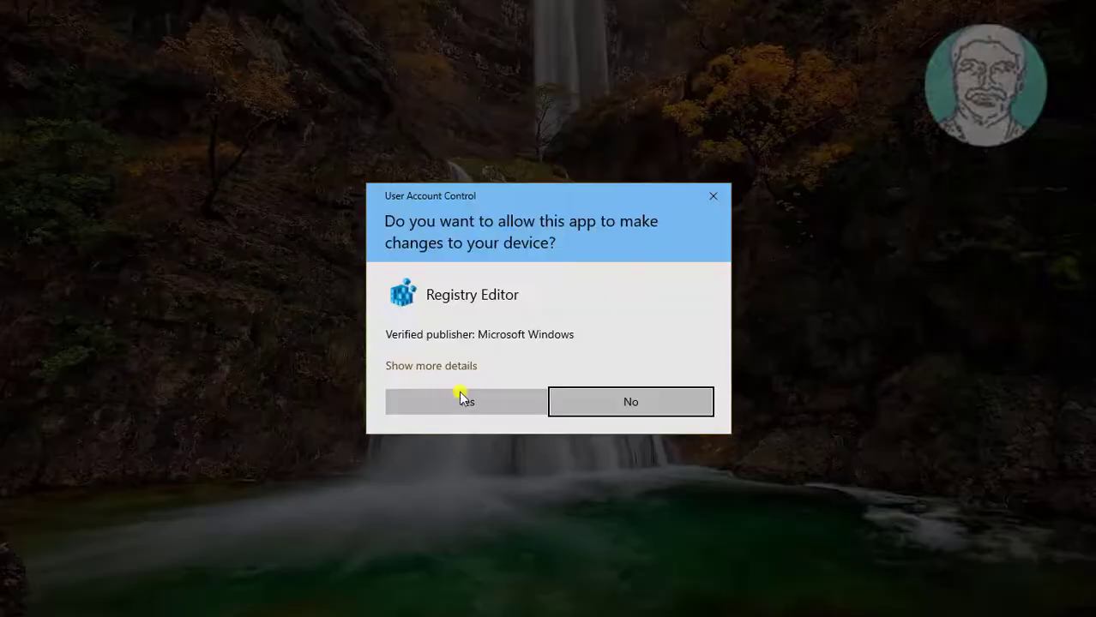
{"action": "left_click", "coordinate": [460, 399]}
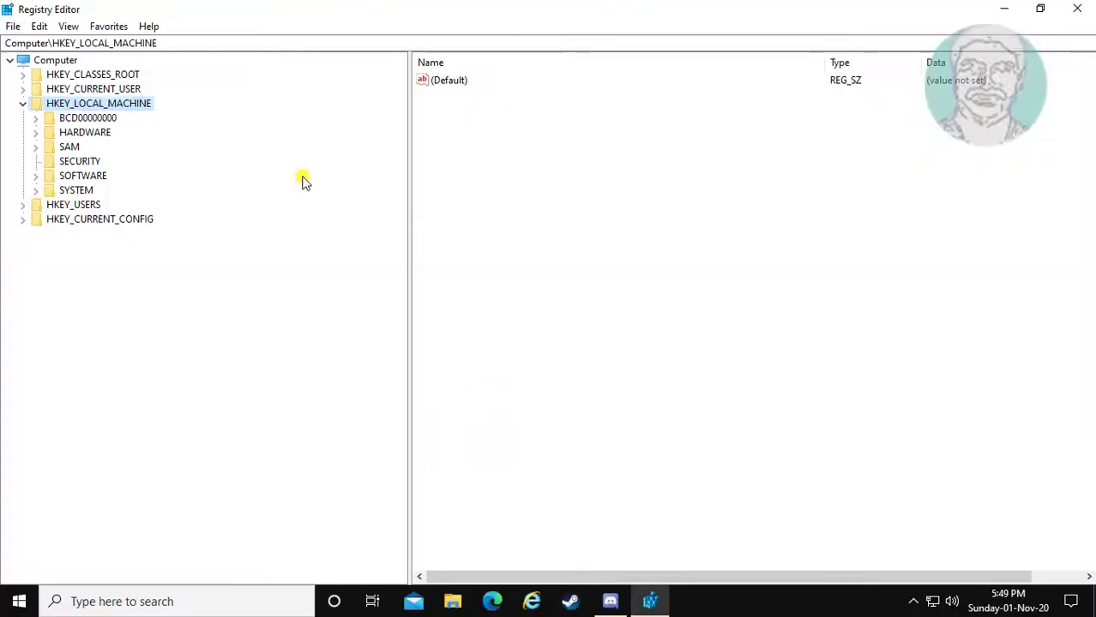
- Expand the registry tree to HKEY_LOCAL_MACHINE\SOFTWARE\Microsoft
{"action": "left_click", "coordinate": [24, 105]}
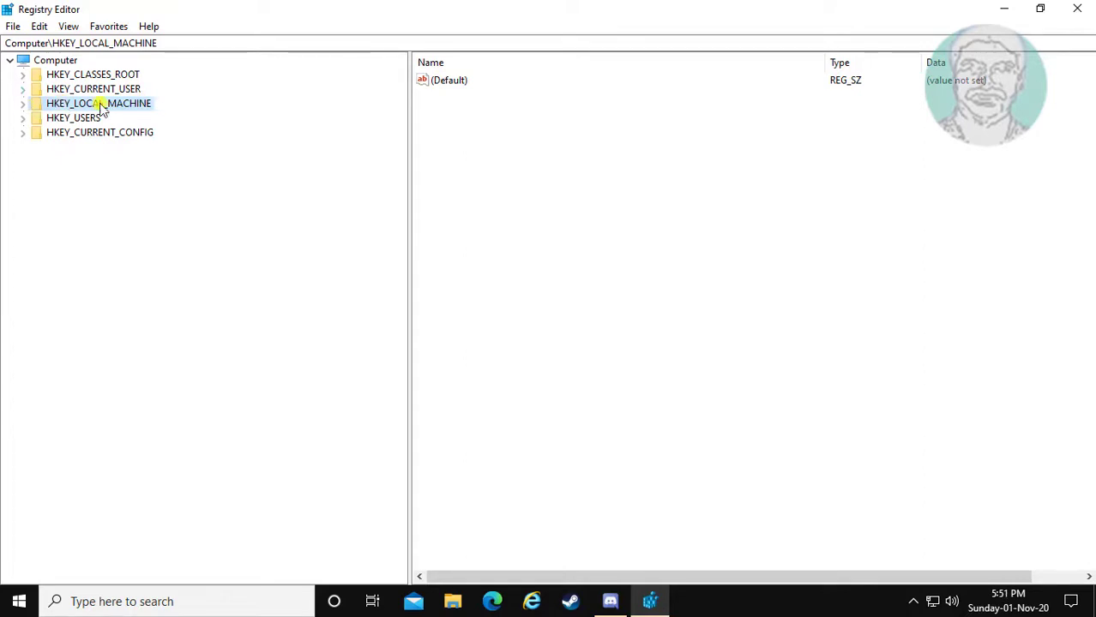
{"action": "left_click", "coordinate": [23, 104]}
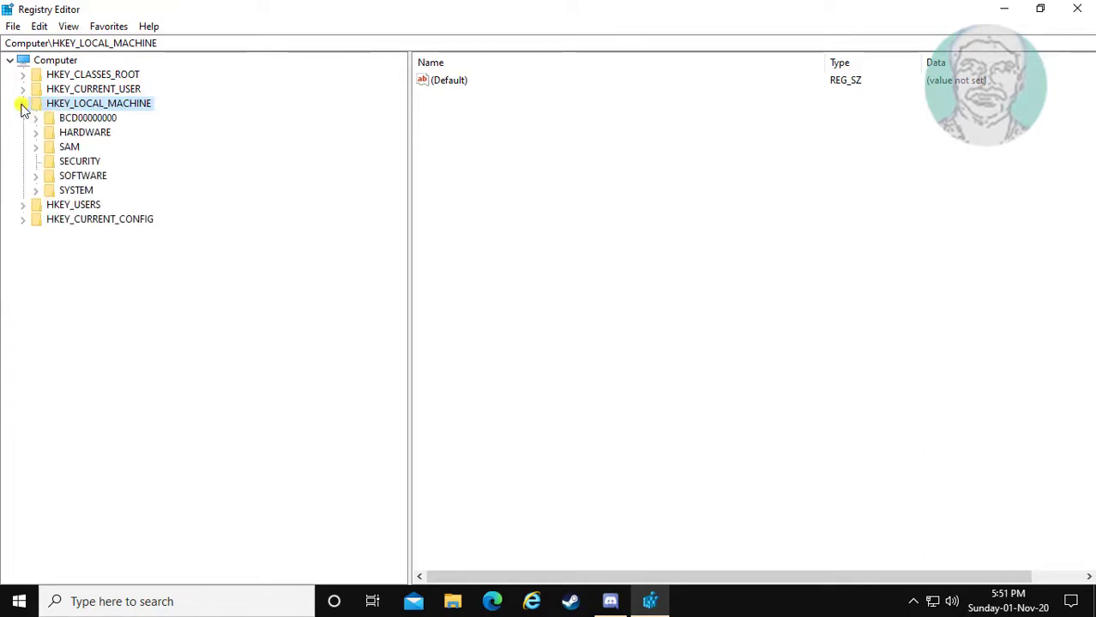
{"action": "left_click", "coordinate": [72, 174]}
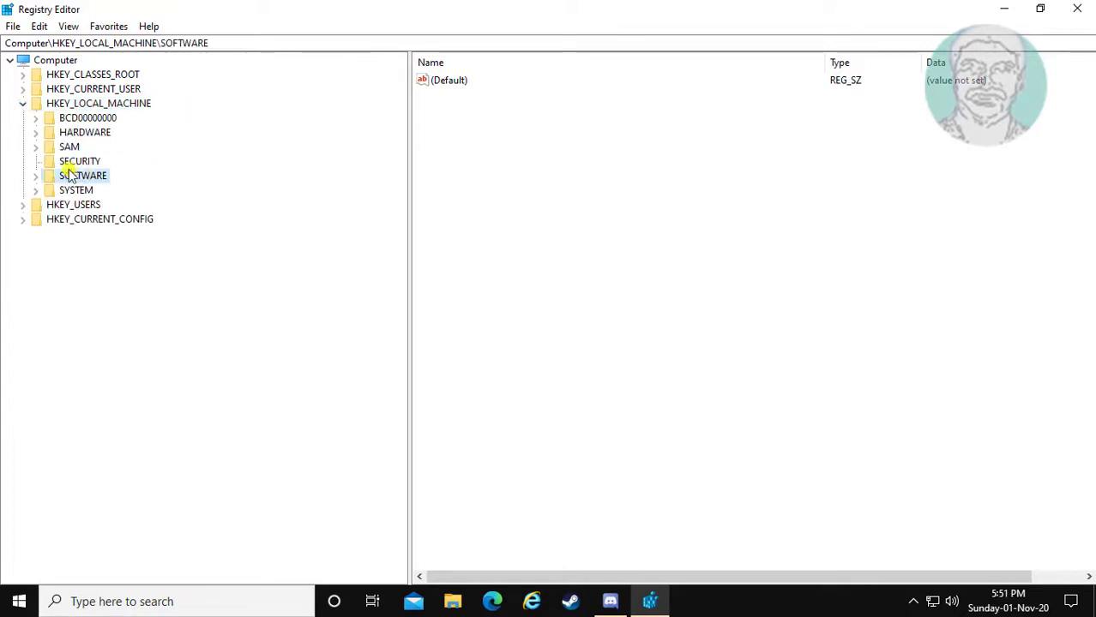
{"action": "left_click", "coordinate": [36, 176]}
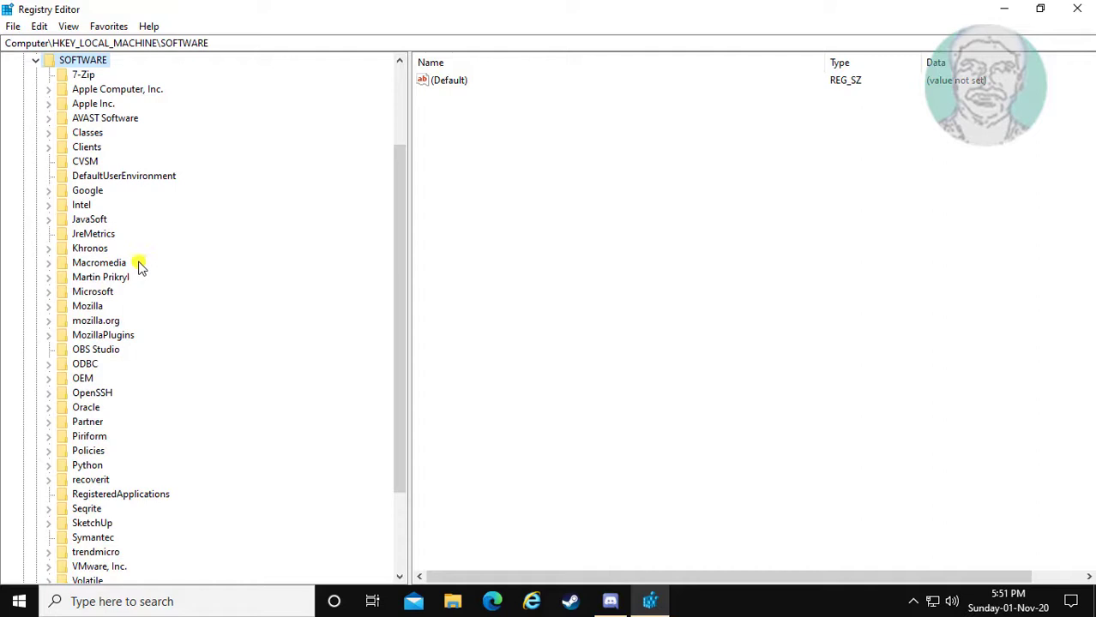
{"action": "left_click", "coordinate": [96, 292]}
{"action": "left_click", "coordinate": [48, 294]}
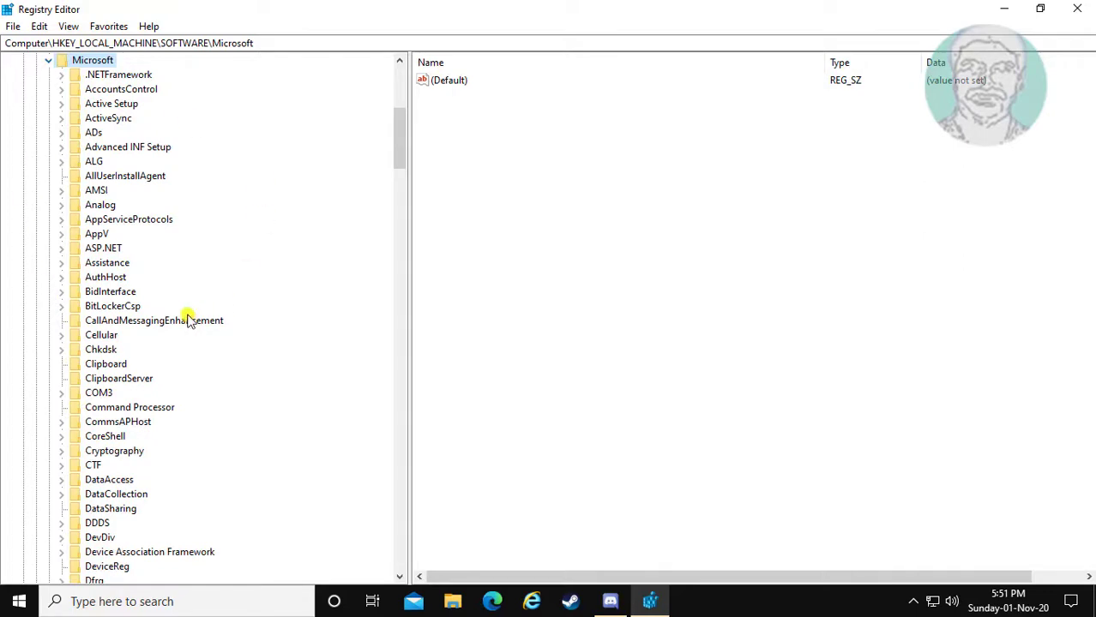
- Within the Microsoft key, expand Windows and its CurrentVersion subkey
{"action": "scroll", "coordinate": [197, 394], "scroll_direction": "down", "scroll_amount": 20}
{"action": "scroll", "coordinate": [190, 459], "scroll_direction": "down", "scroll_amount": 20}
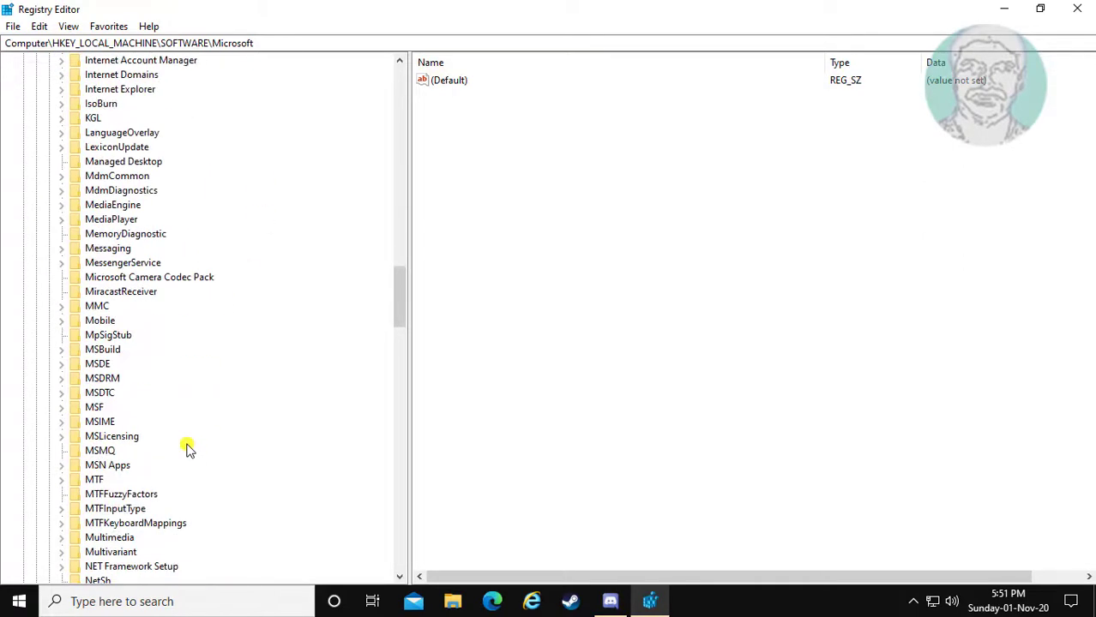
{"action": "scroll", "coordinate": [189, 450], "scroll_direction": "down", "scroll_amount": 20}
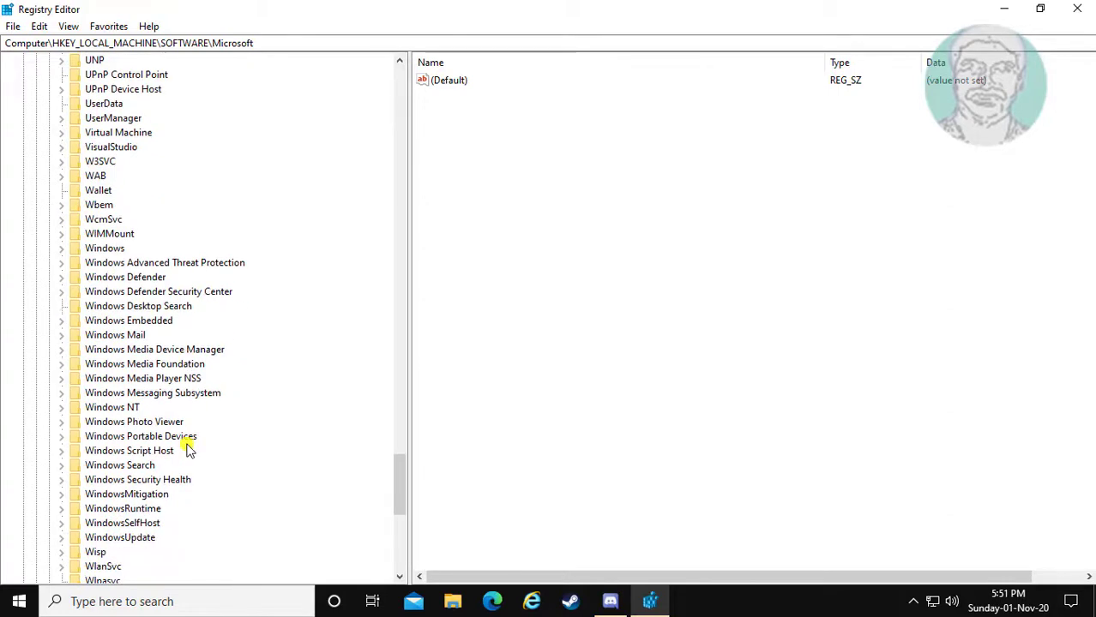
{"action": "left_click", "coordinate": [98, 249]}
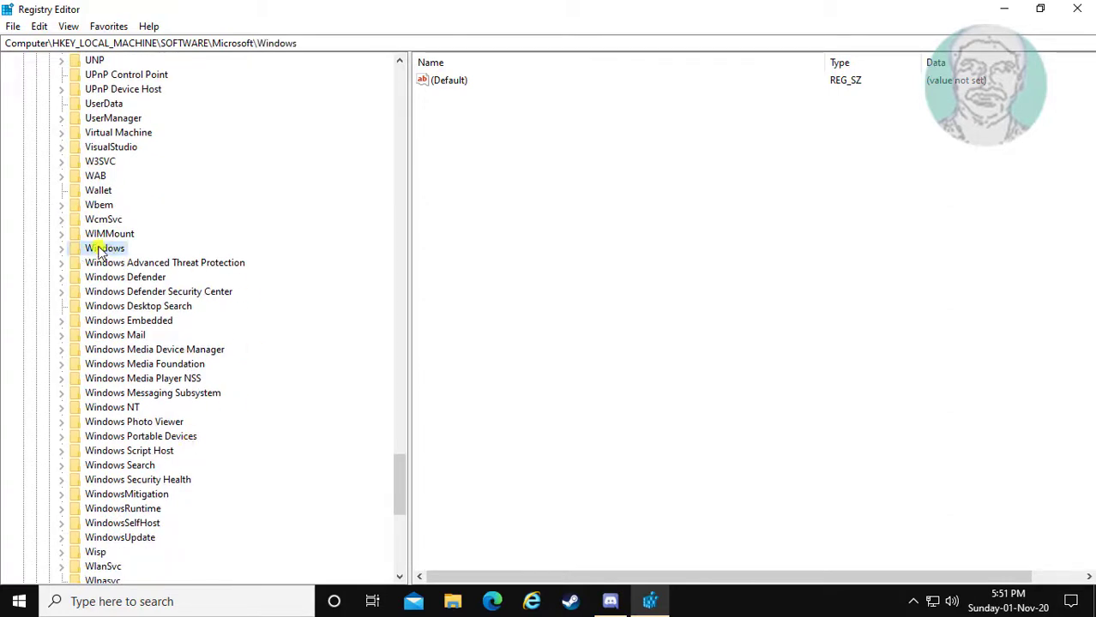
{"action": "left_click", "coordinate": [62, 249]}
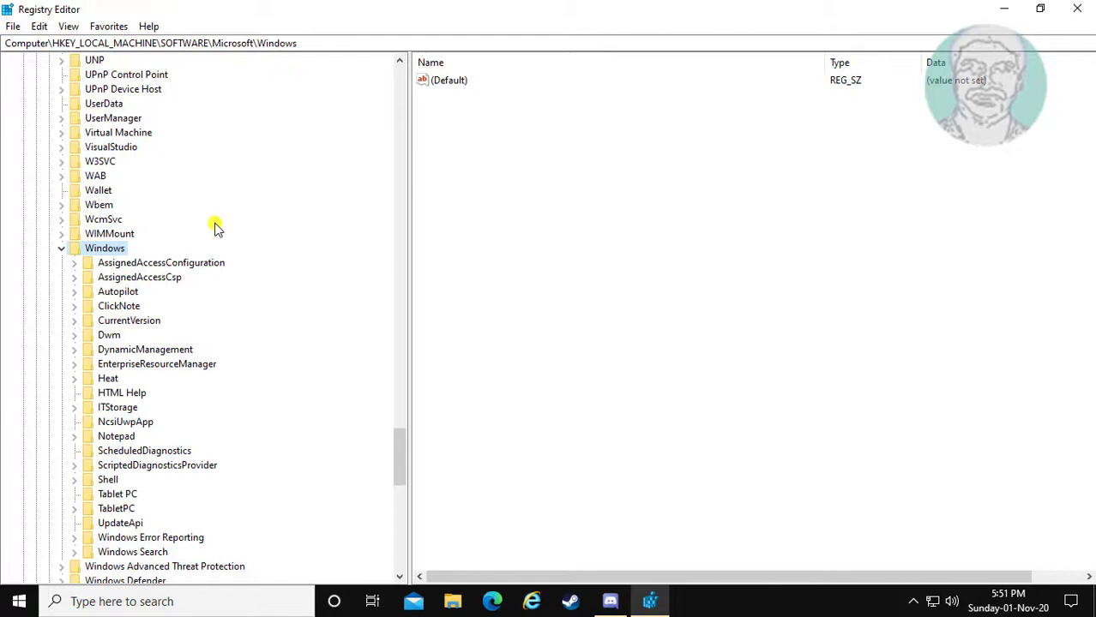
{"action": "left_click", "coordinate": [101, 323]}
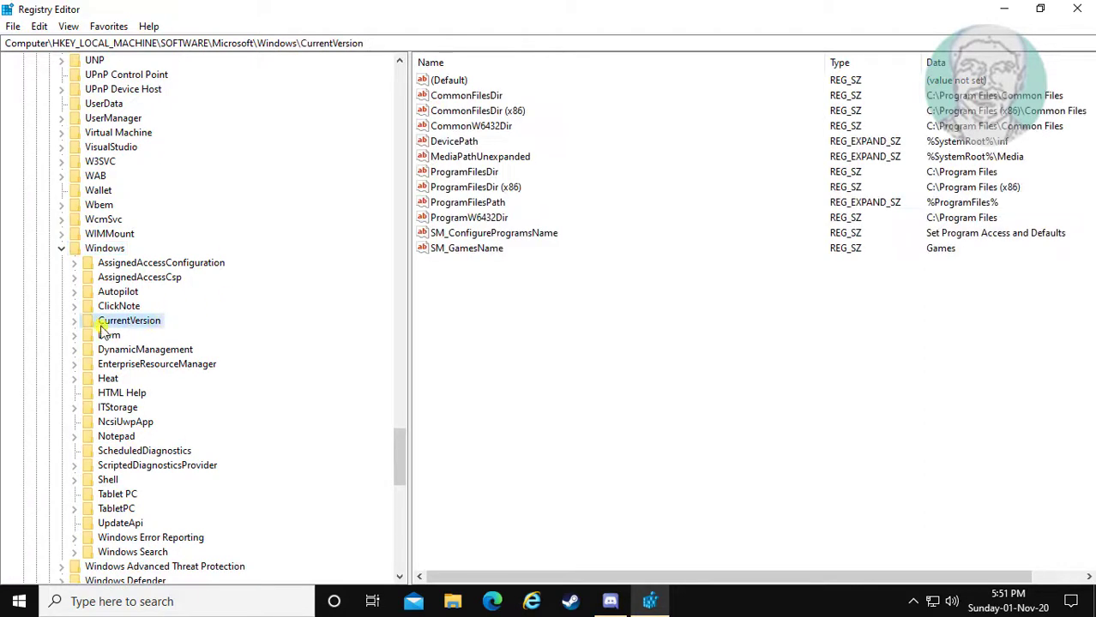
{"action": "left_click", "coordinate": [74, 320]}
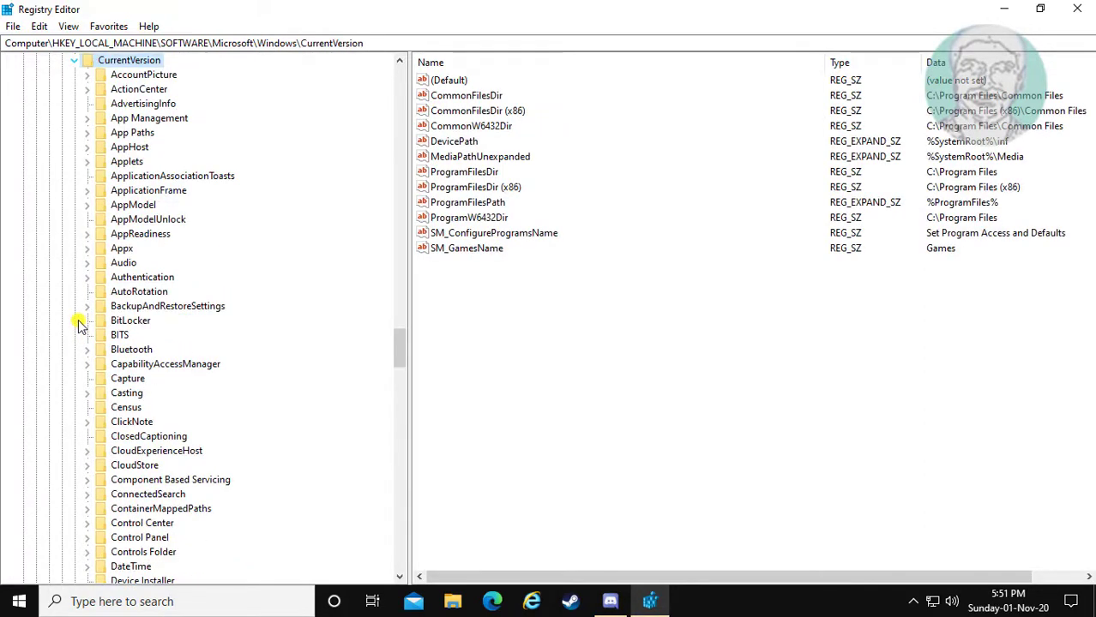
- Select the SharedAccess subkey under the CurrentVersion key
{"action": "scroll", "coordinate": [224, 370], "scroll_direction": "down", "scroll_amount": 6}
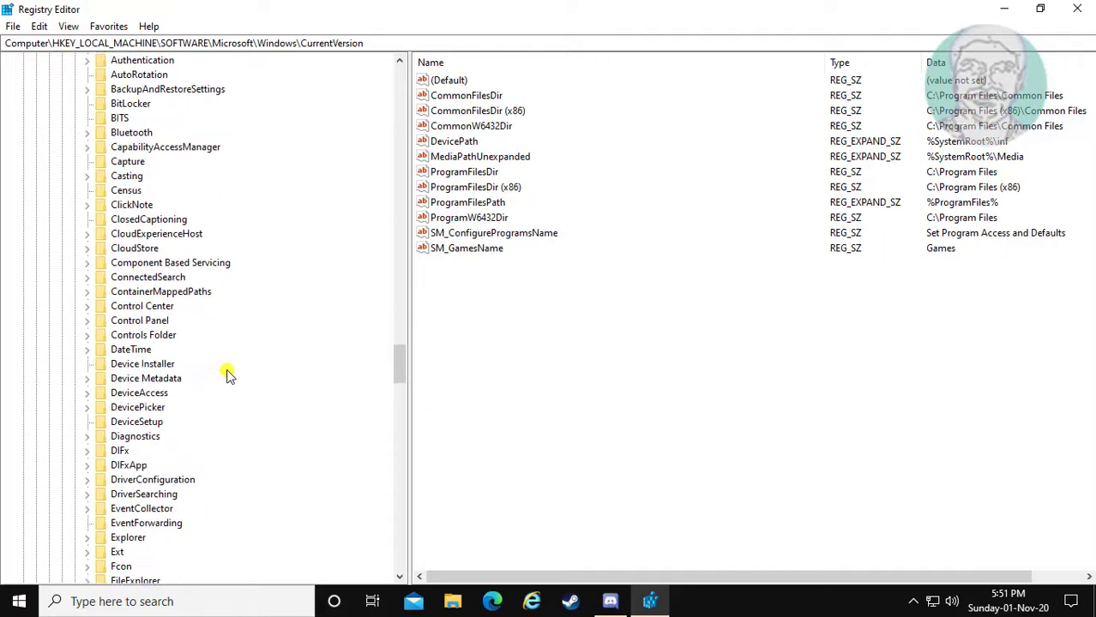
{"action": "scroll", "coordinate": [233, 437], "scroll_direction": "down", "scroll_amount": 4}
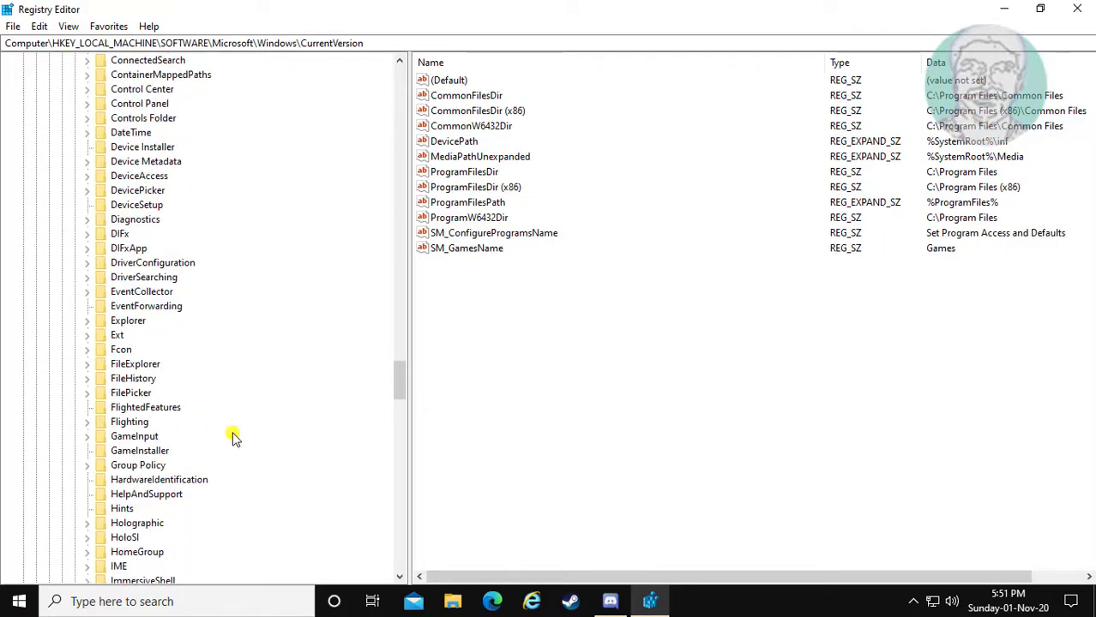
{"action": "scroll", "coordinate": [234, 437], "scroll_direction": "down", "scroll_amount": 4}
{"action": "scroll", "coordinate": [233, 437], "scroll_direction": "down", "scroll_amount": 9}
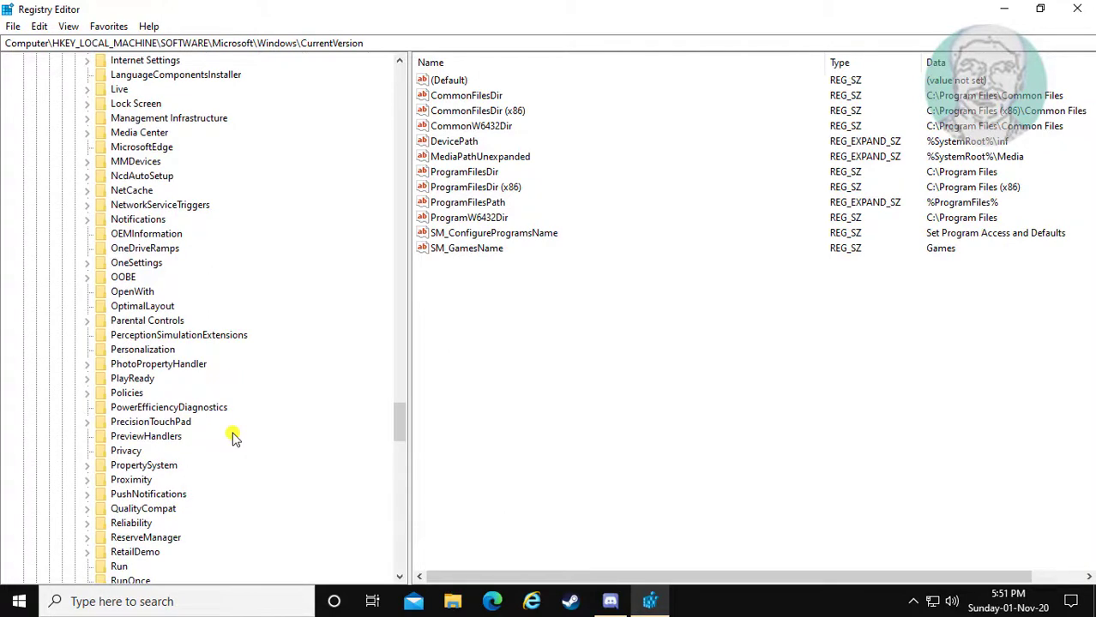
{"action": "scroll", "coordinate": [233, 437], "scroll_direction": "down", "scroll_amount": 2}
{"action": "scroll", "coordinate": [233, 437], "scroll_direction": "down", "scroll_amount": 8}
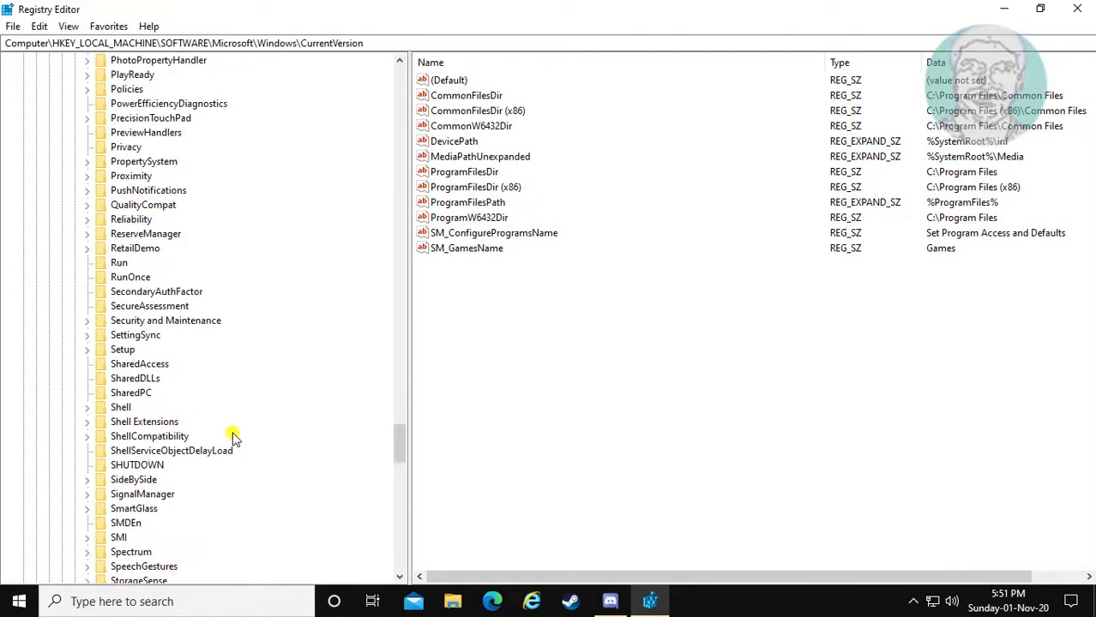
{"action": "scroll", "coordinate": [233, 437], "scroll_direction": "down", "scroll_amount": 1}
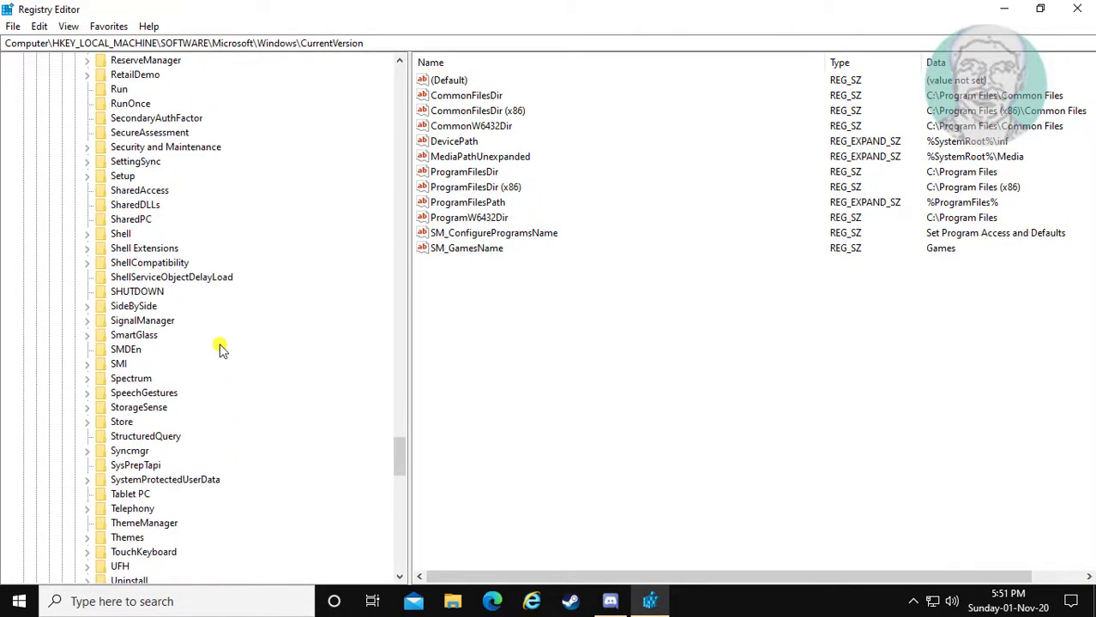
{"action": "left_click", "coordinate": [127, 192]}
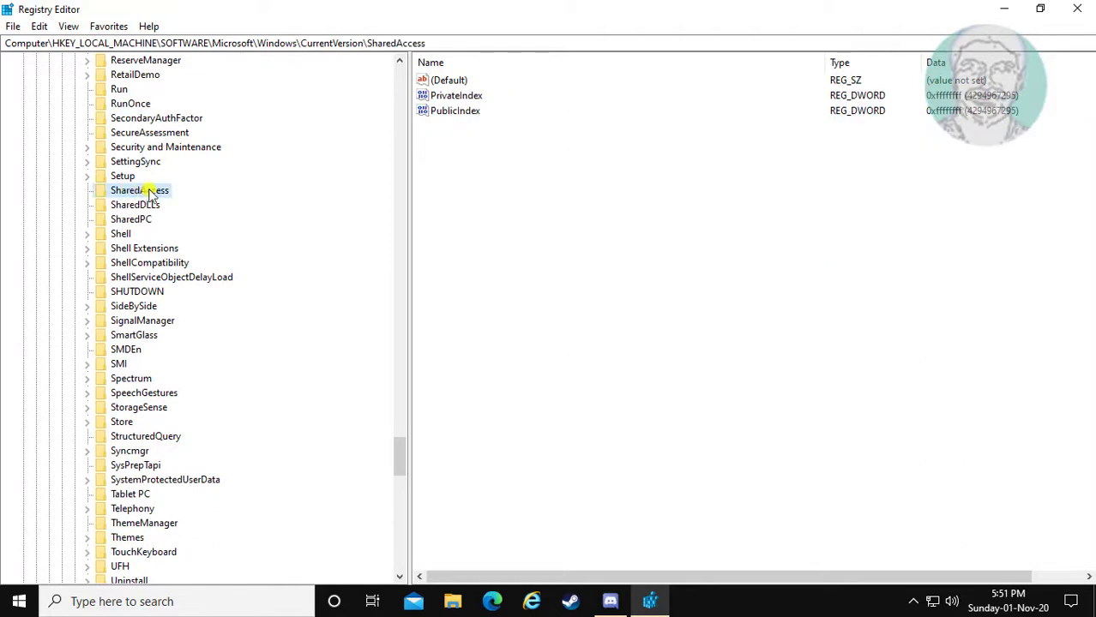
- Create a DWORD (32-bit) value named EnableRebootPersistConnection in the SharedAccess key
{"action": "right_click", "coordinate": [467, 168]}
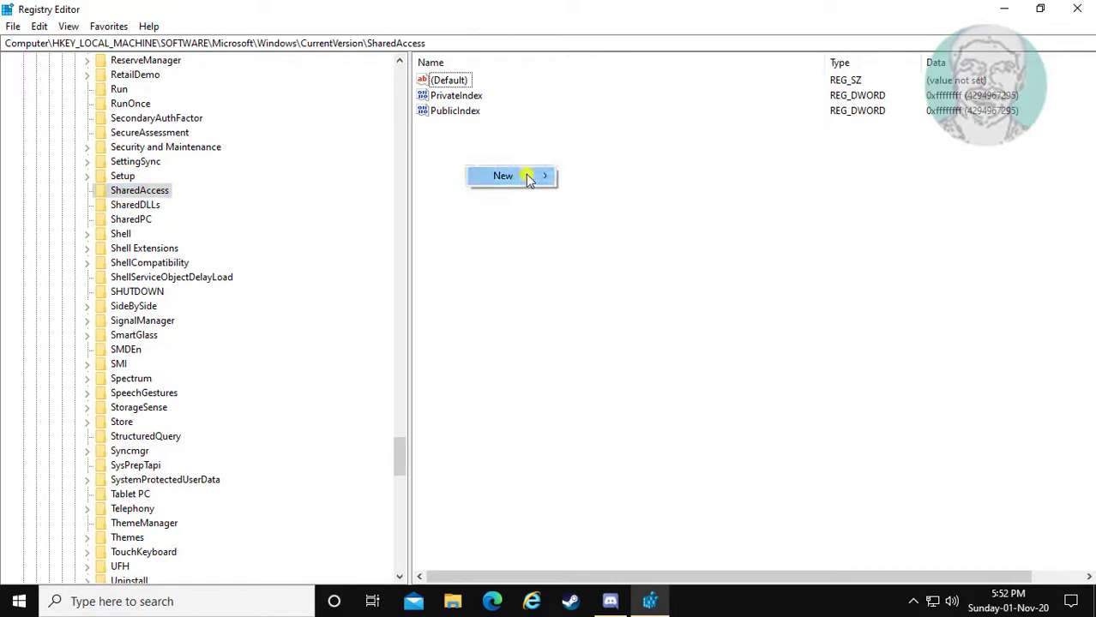
{"action": "mouse_move", "coordinate": [527, 177]}
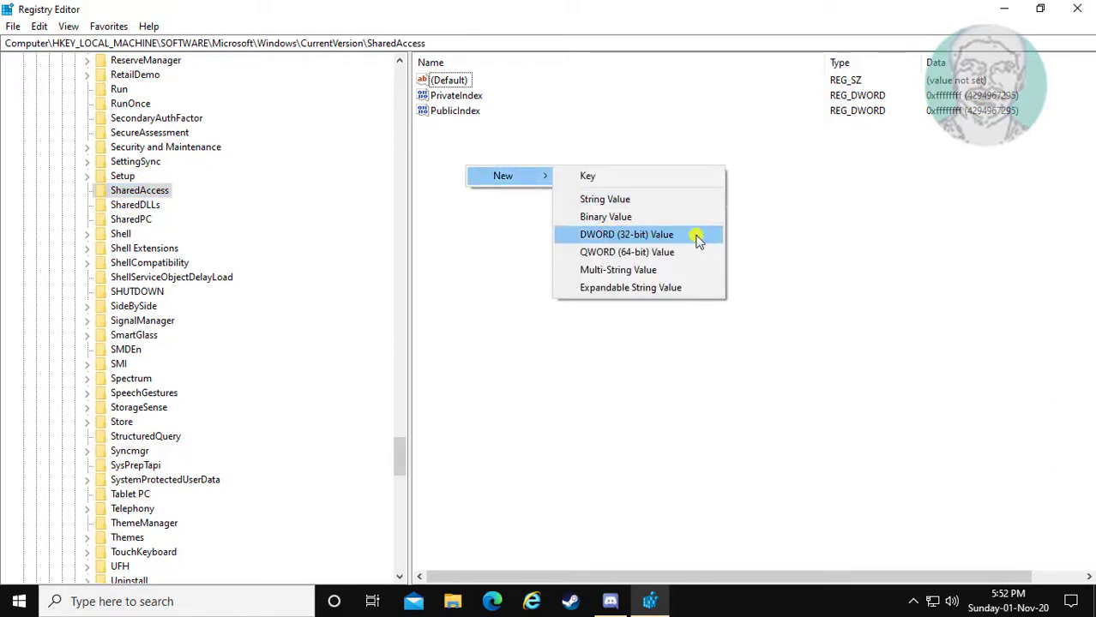
{"action": "left_click", "coordinate": [649, 235]}
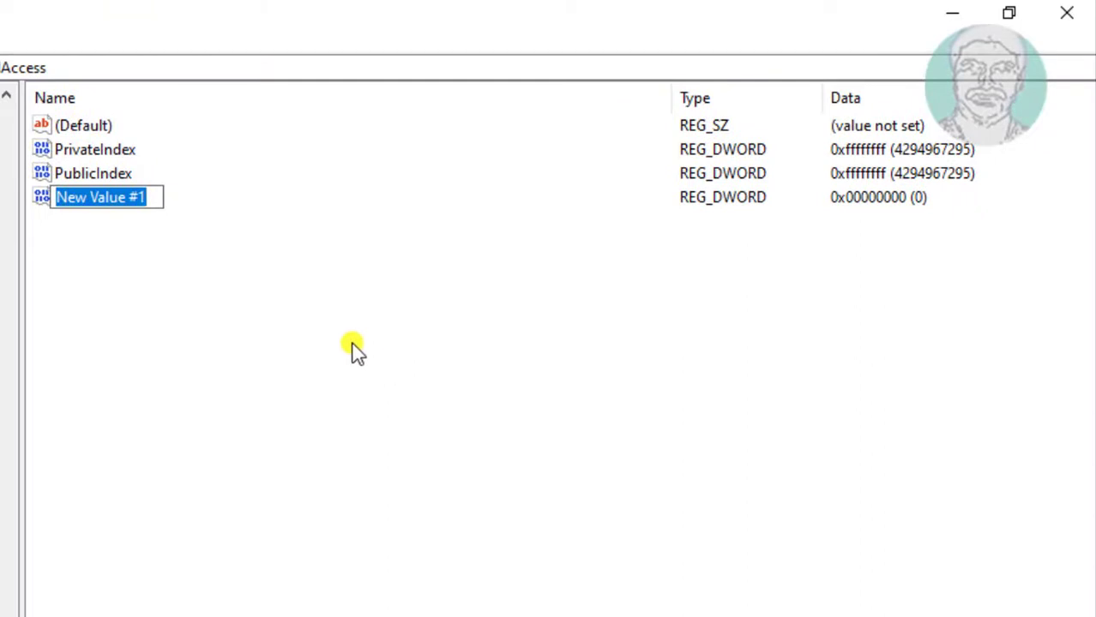
{"action": "type", "text": "EnableRe"}
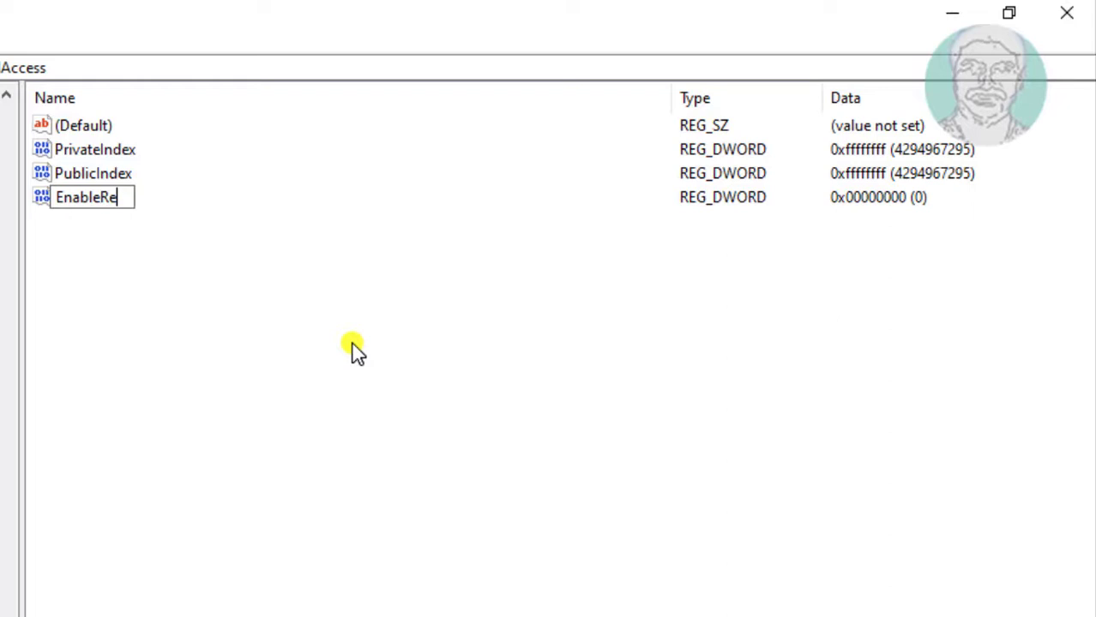
{"action": "type", "text": "boot"}
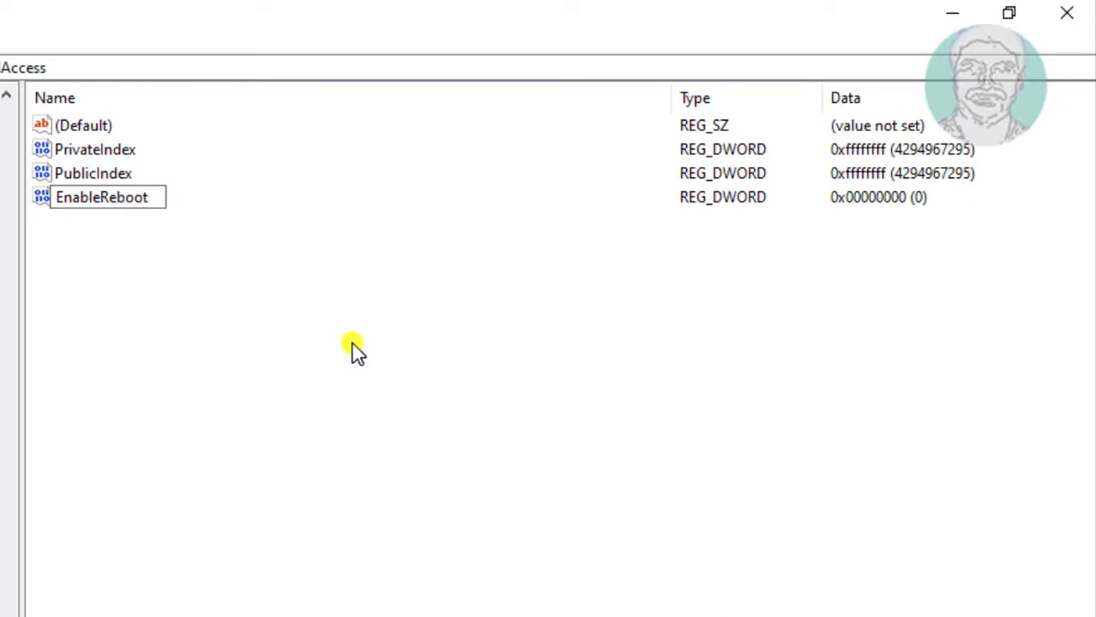
{"action": "type", "text": "Persist"}
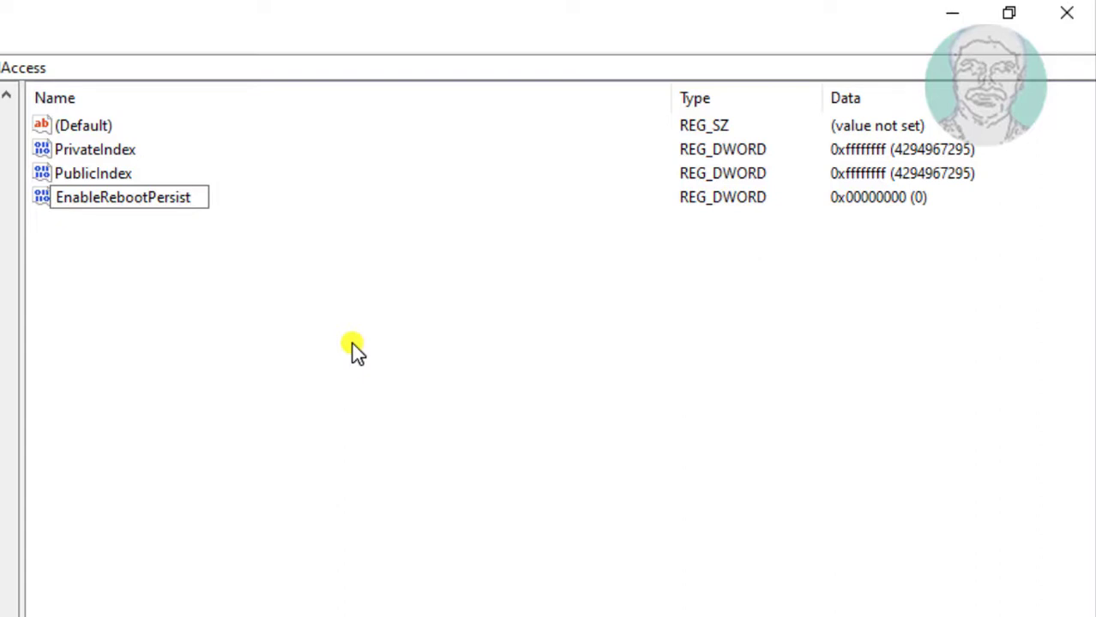
{"action": "type", "text": "Conn"}
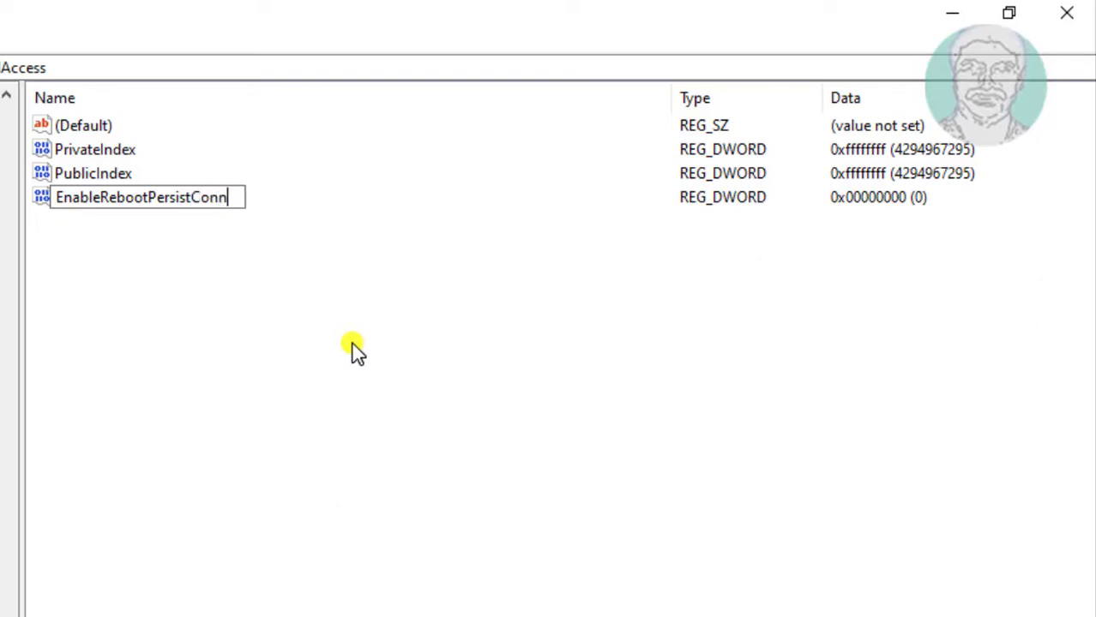
{"action": "type", "text": "ection"}
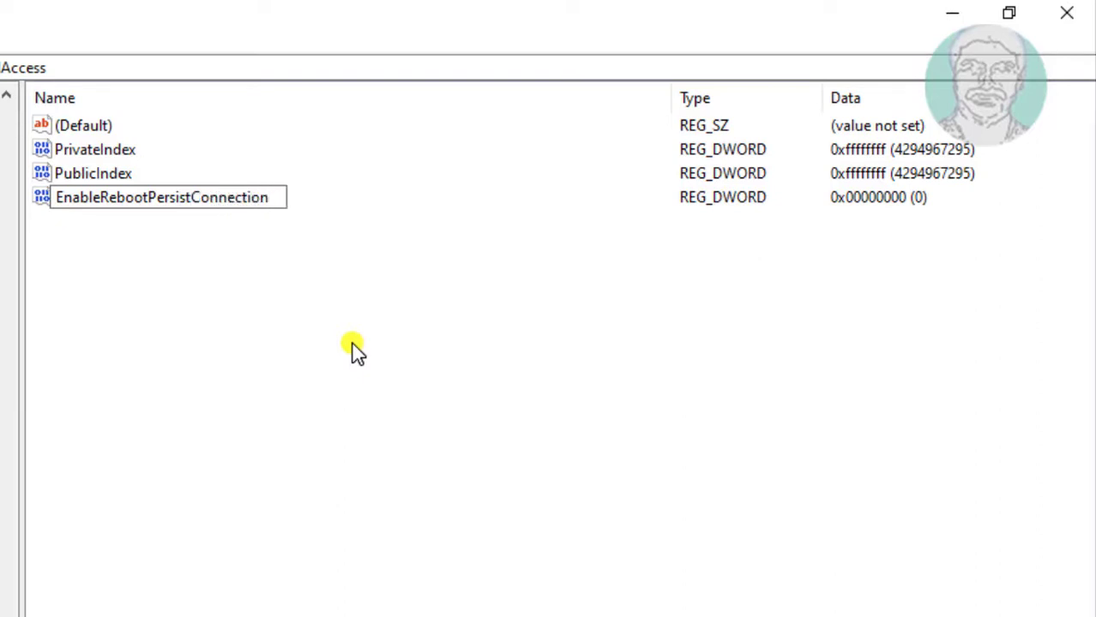
{"action": "key", "text": "Return"}
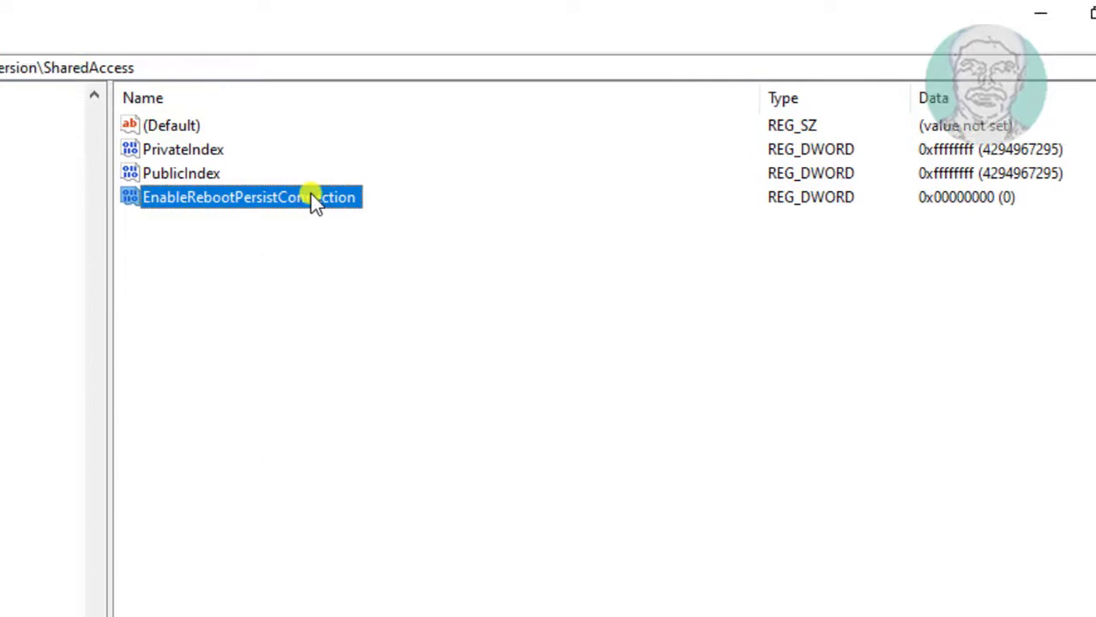
- Set the value data of EnableRebootPersistConnection to 1 and confirm the edit
{"action": "double_click", "coordinate": [225, 197]}
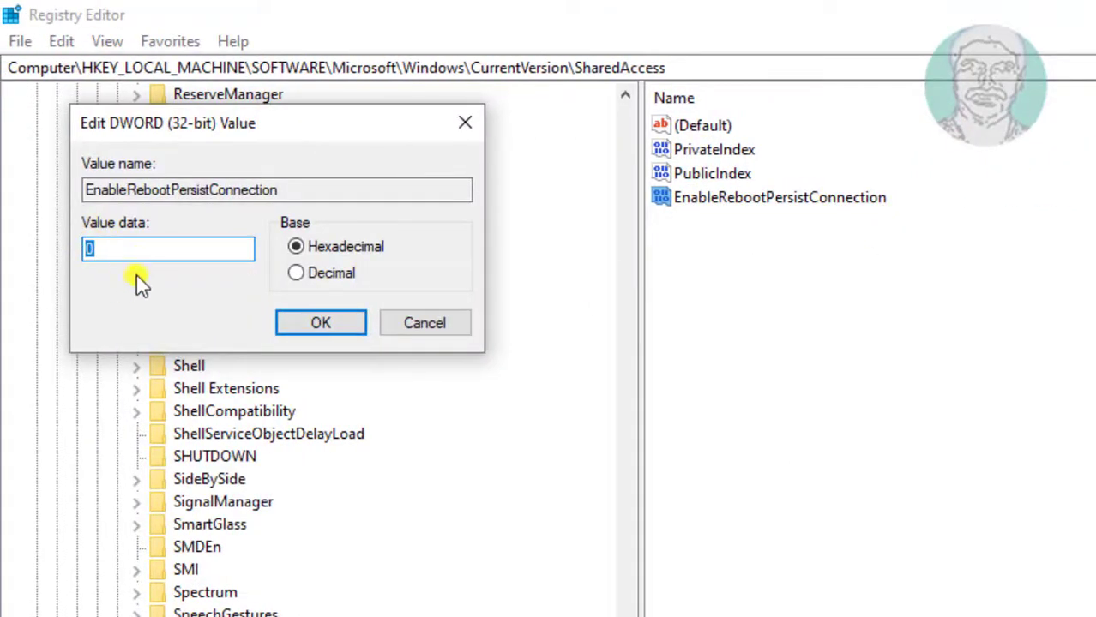
{"action": "type", "text": "1"}
{"action": "left_click", "coordinate": [296, 322]}
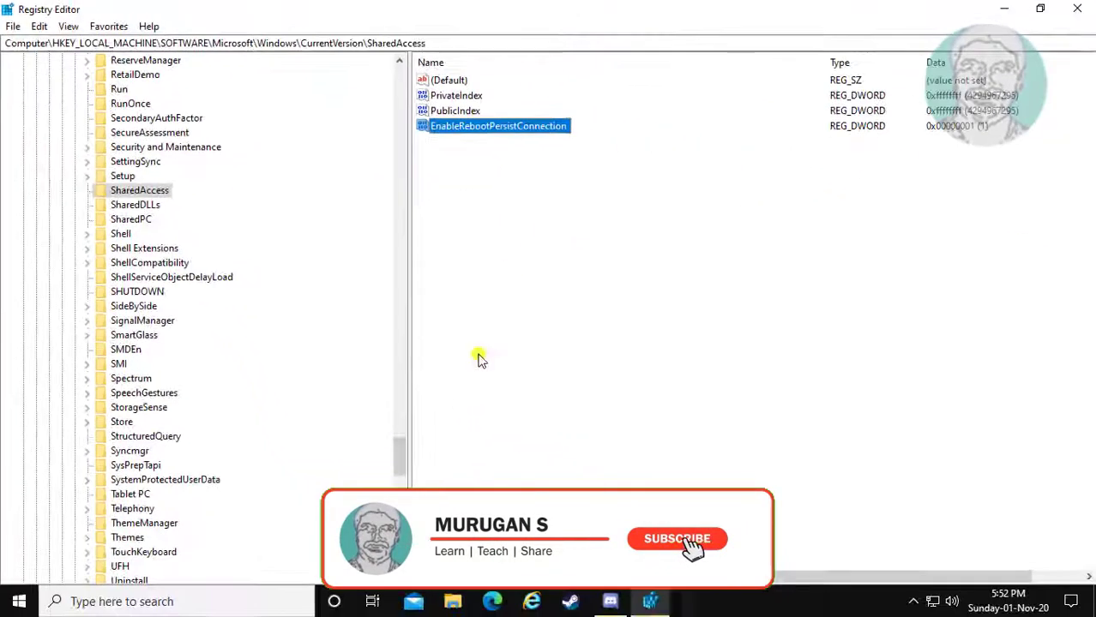
- Collapse the expanded registry keys from Windows up to HKEY_LOCAL_MACHINE and close Registry Editor
{"action": "left_click_drag", "start_coordinate": [407, 455], "coordinate": [397, 123]}
{"action": "left_click", "coordinate": [60, 509]}
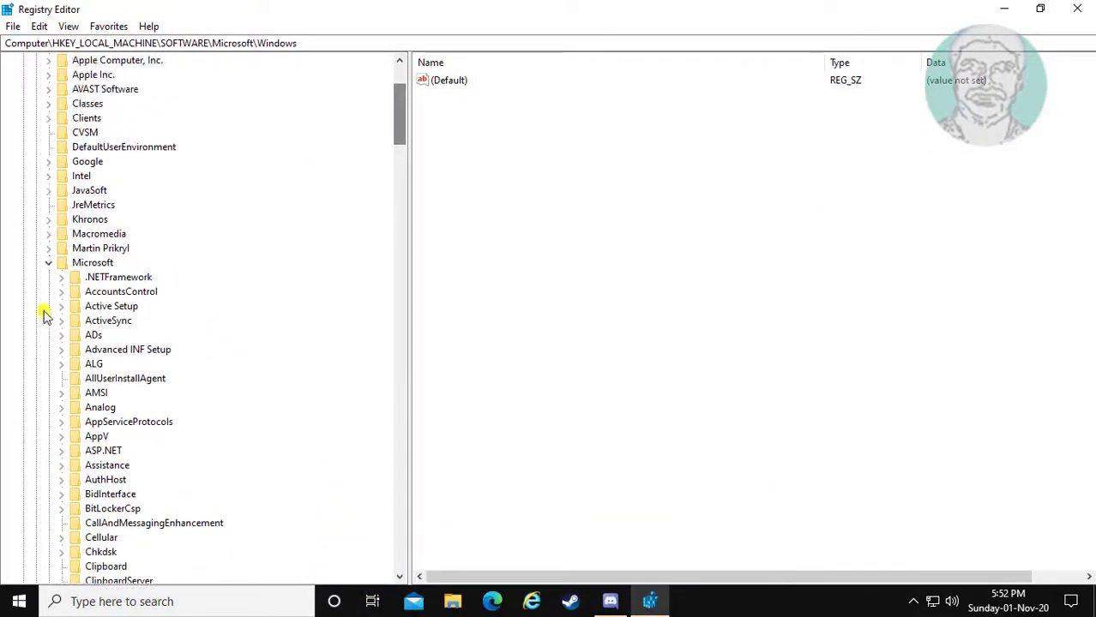
{"action": "left_click", "coordinate": [49, 264]}
{"action": "left_click_drag", "start_coordinate": [399, 262], "coordinate": [391, 156]}
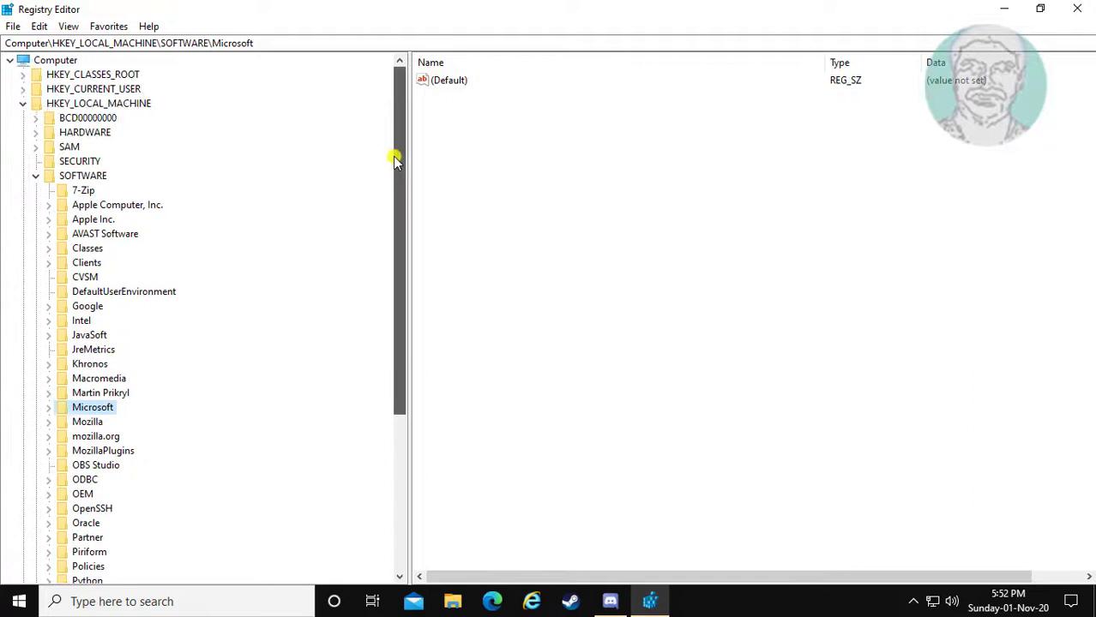
{"action": "left_click", "coordinate": [35, 176]}
{"action": "left_click", "coordinate": [22, 103]}
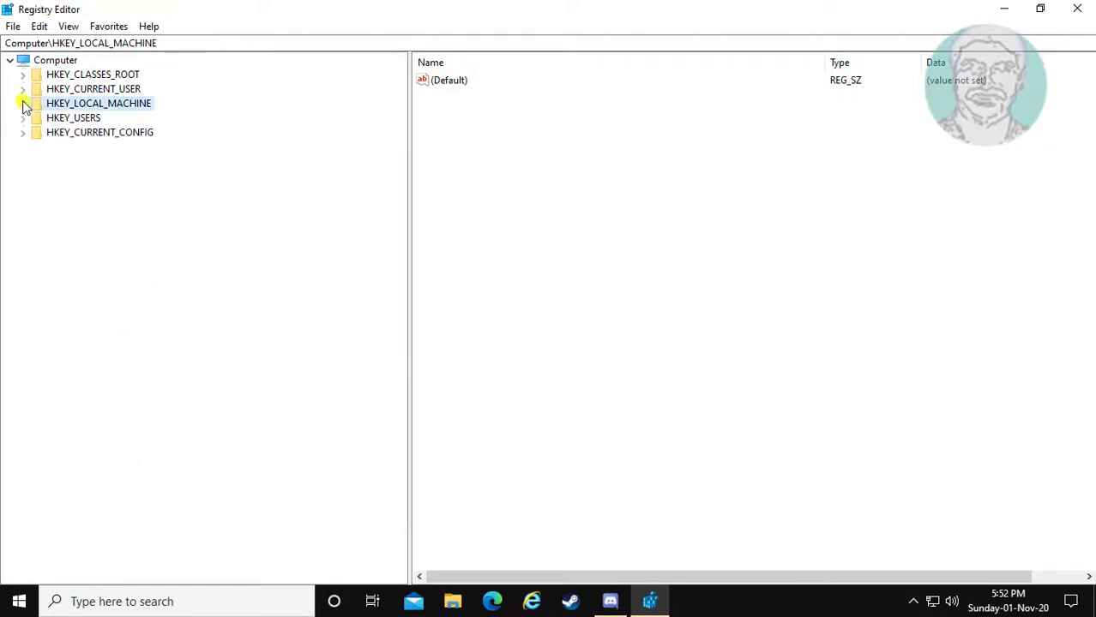
{"action": "left_click", "coordinate": [1077, 9]}
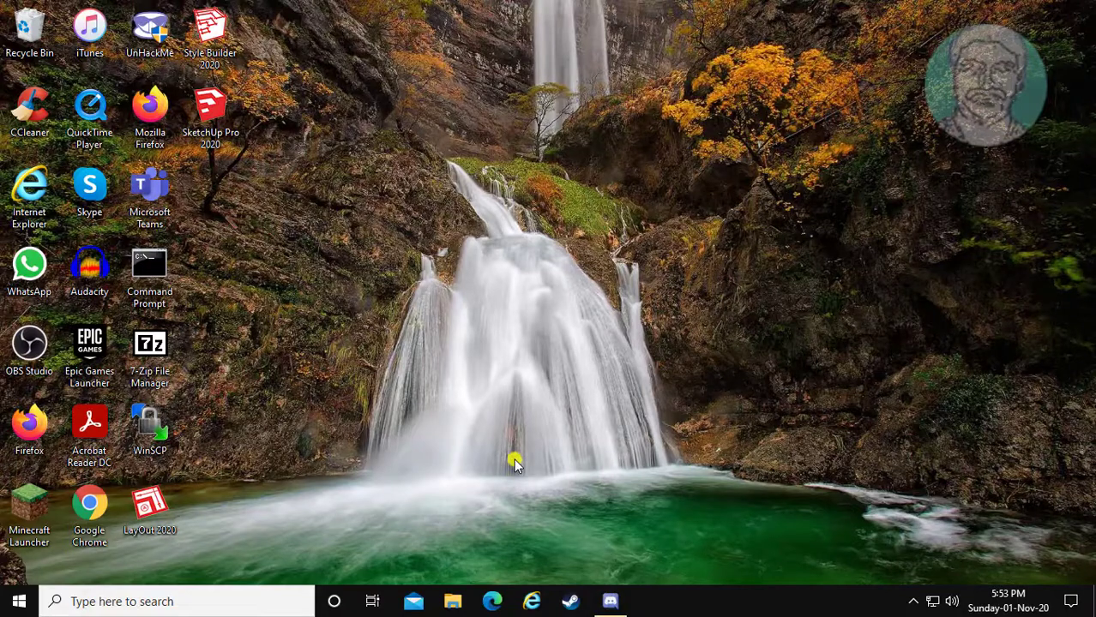
- Restart the computer from Windows
{"action": "left_click", "coordinate": [12, 590]}
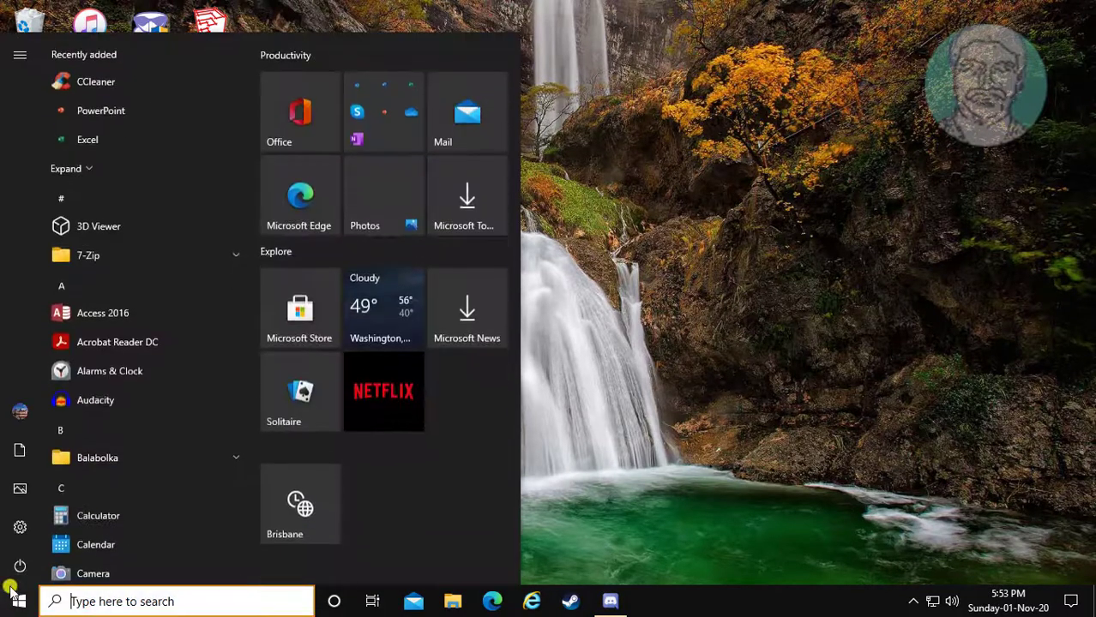
{"action": "left_click", "coordinate": [20, 566]}
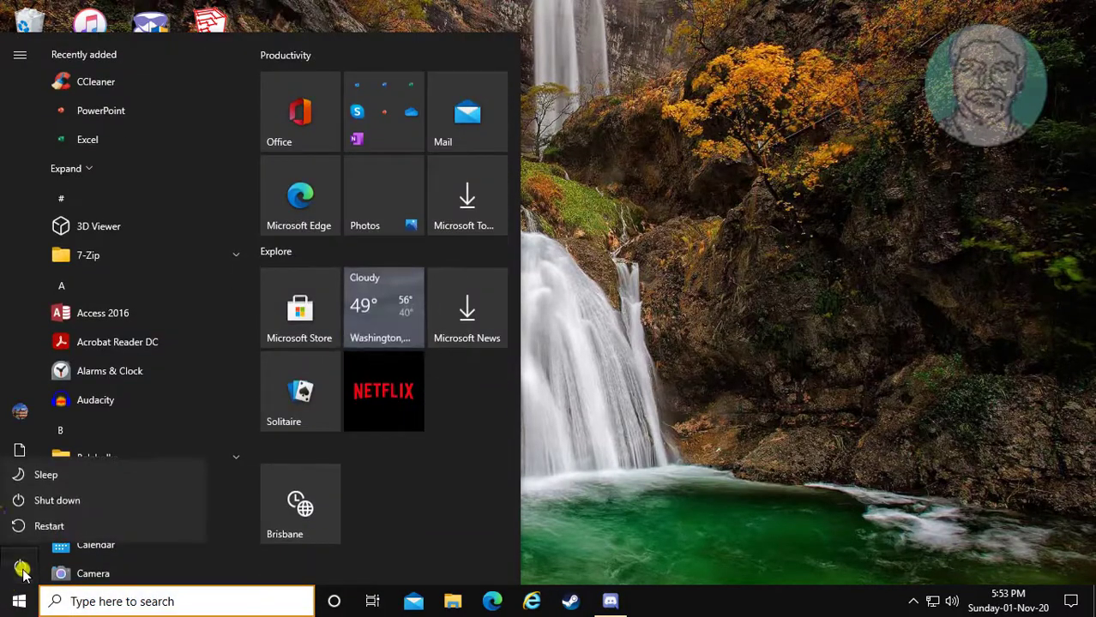
{"action": "left_click", "coordinate": [47, 526]}
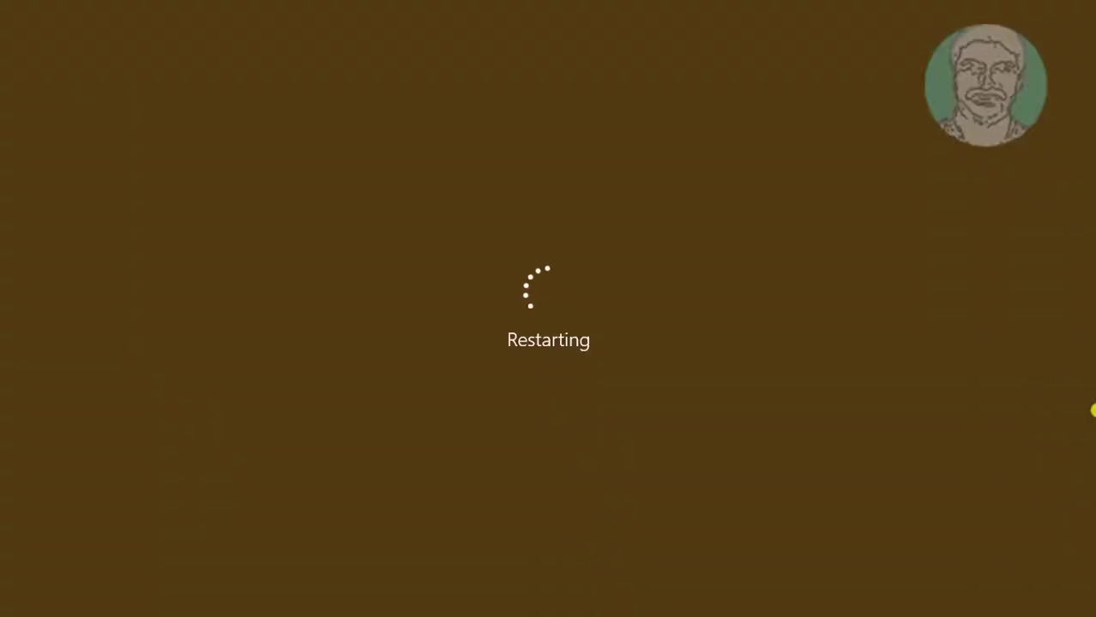